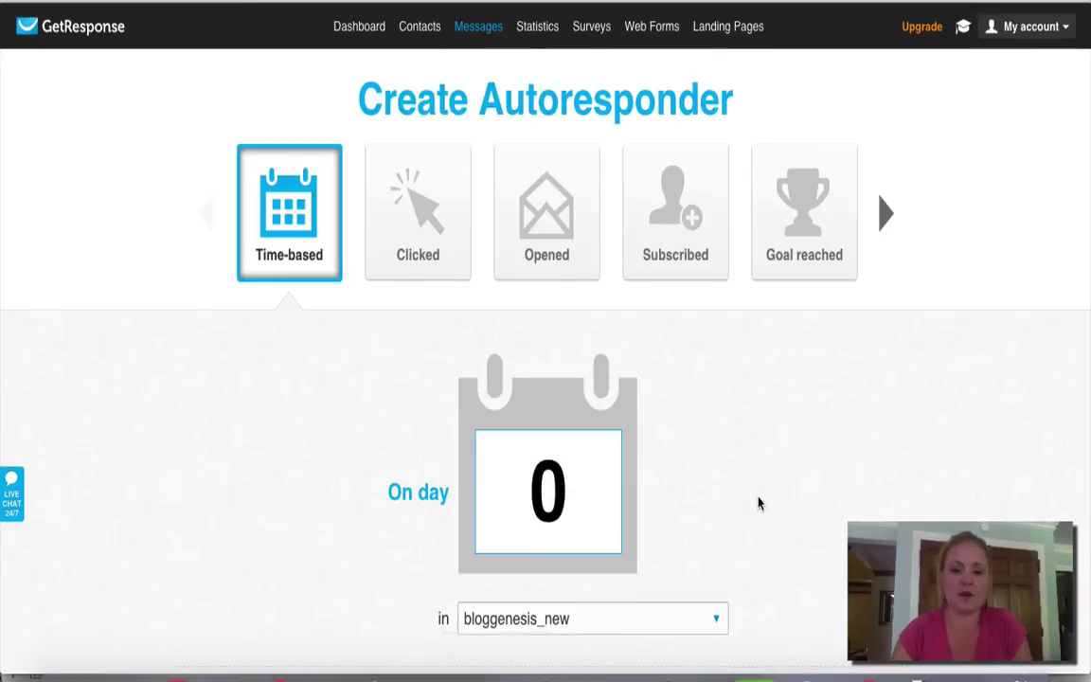
Step: Scroll the autoresponder page down past Send message to reach Create new email
scroll(757, 503, down, 2)
scroll(750, 469, down, 1)
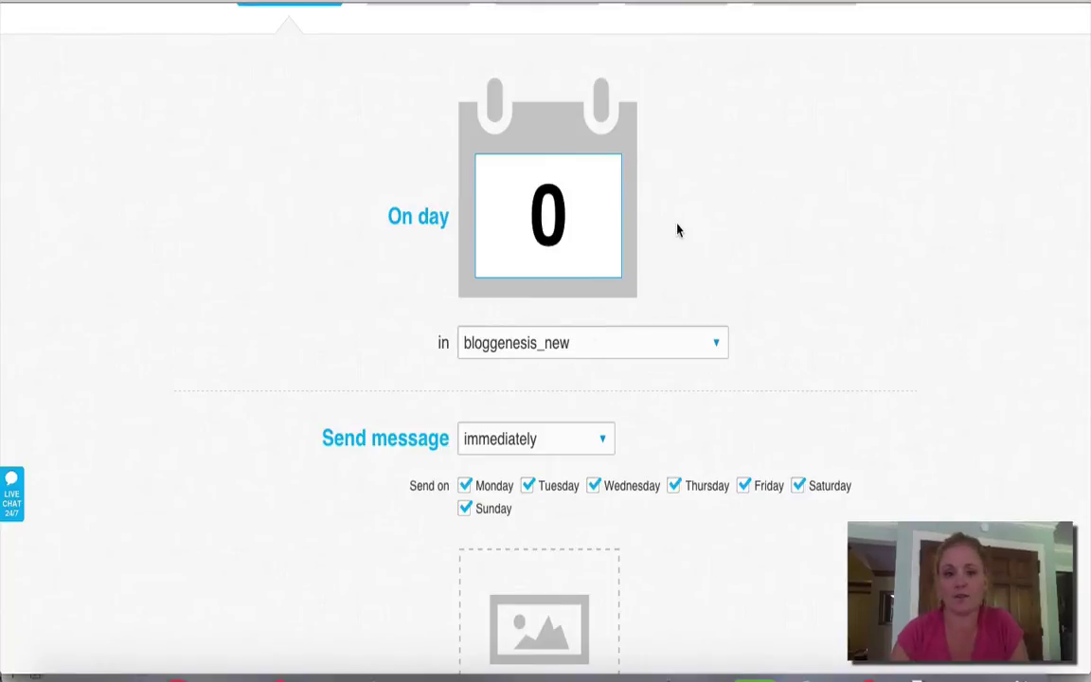
scroll(676, 229, up, 2)
scroll(677, 229, up, 2)
mouse_move(478, 29)
scroll(562, 428, down, 2)
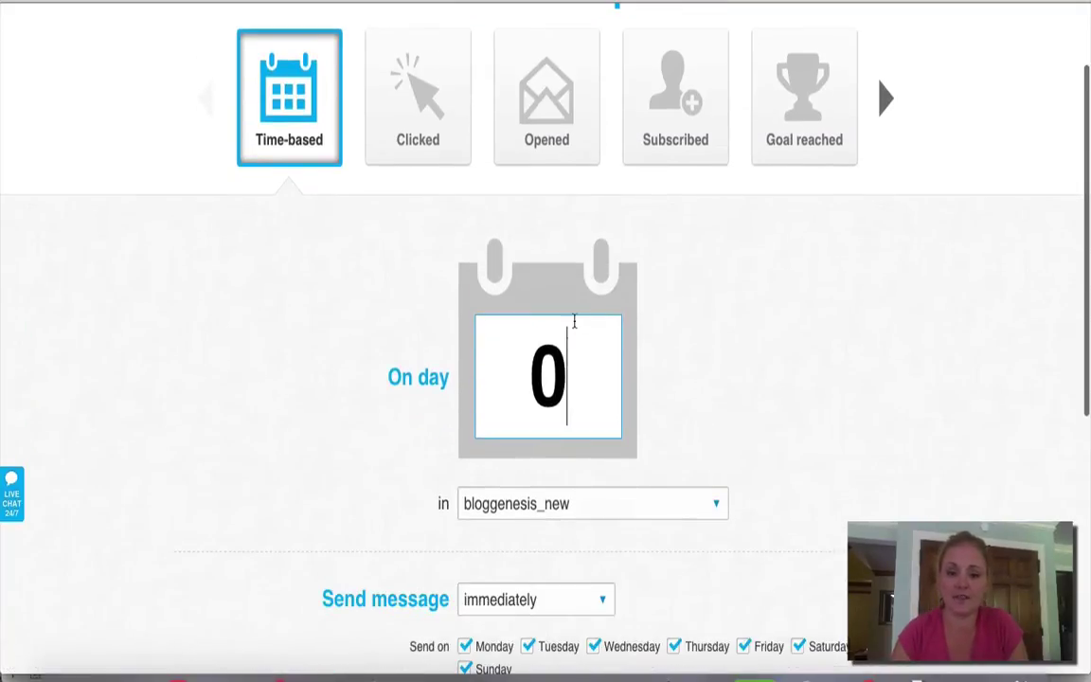
scroll(896, 341, down, 3)
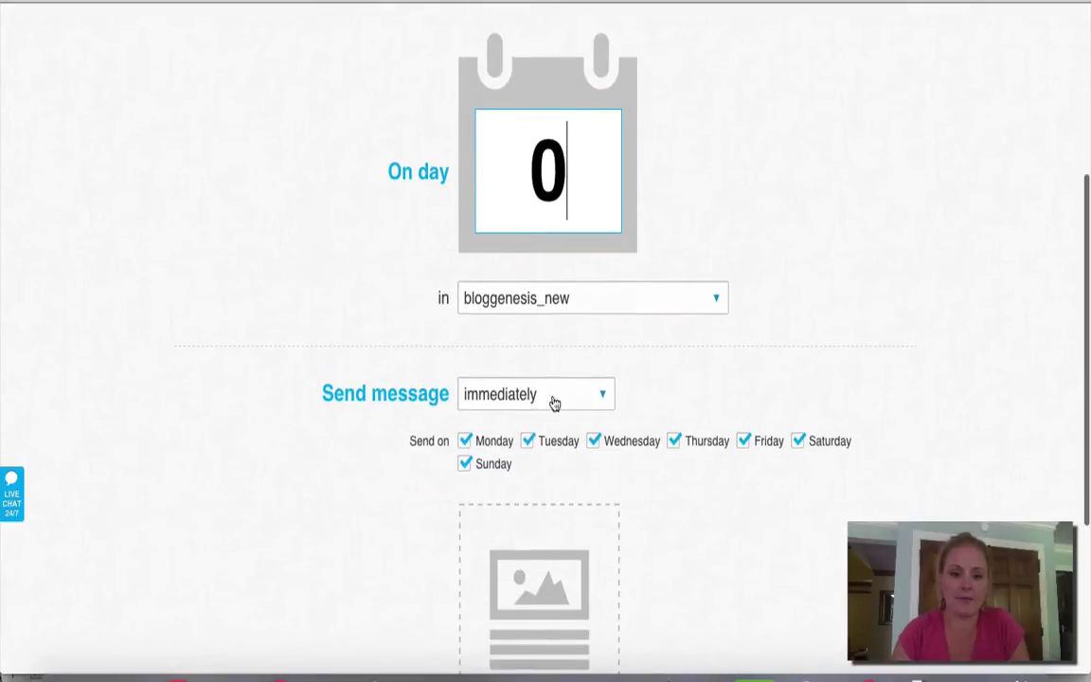
scroll(645, 412, down, 3)
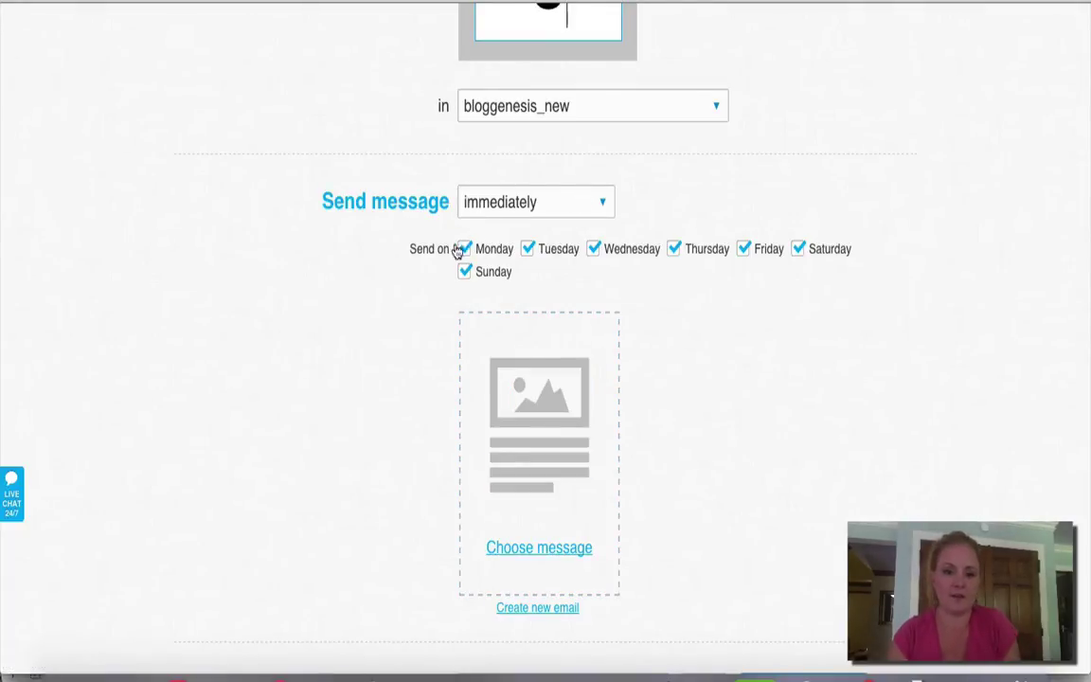
scroll(869, 332, down, 1)
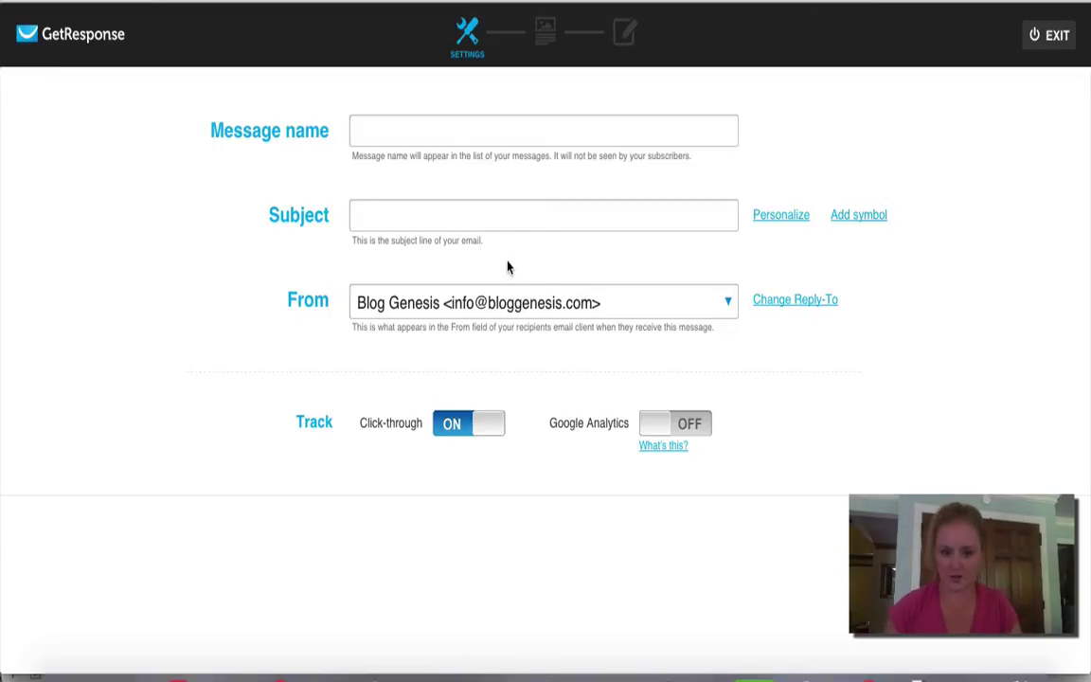
Step: Set both the subject and the message name to 'Here is your free download'
click(409, 211)
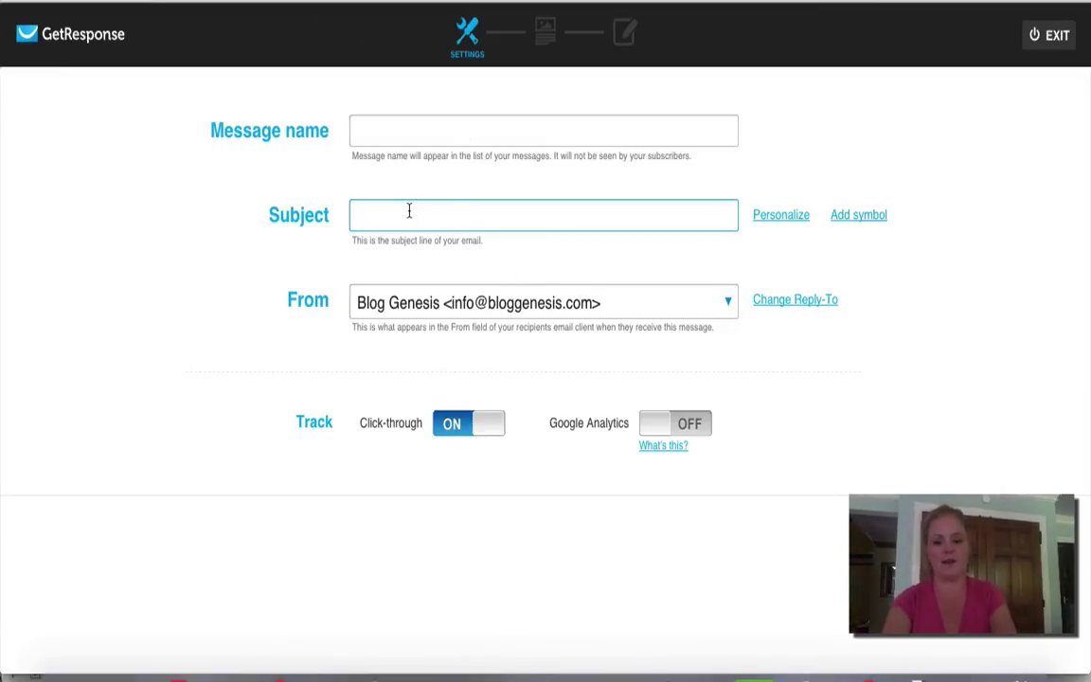
text(H)
key(Down)
key(Return)
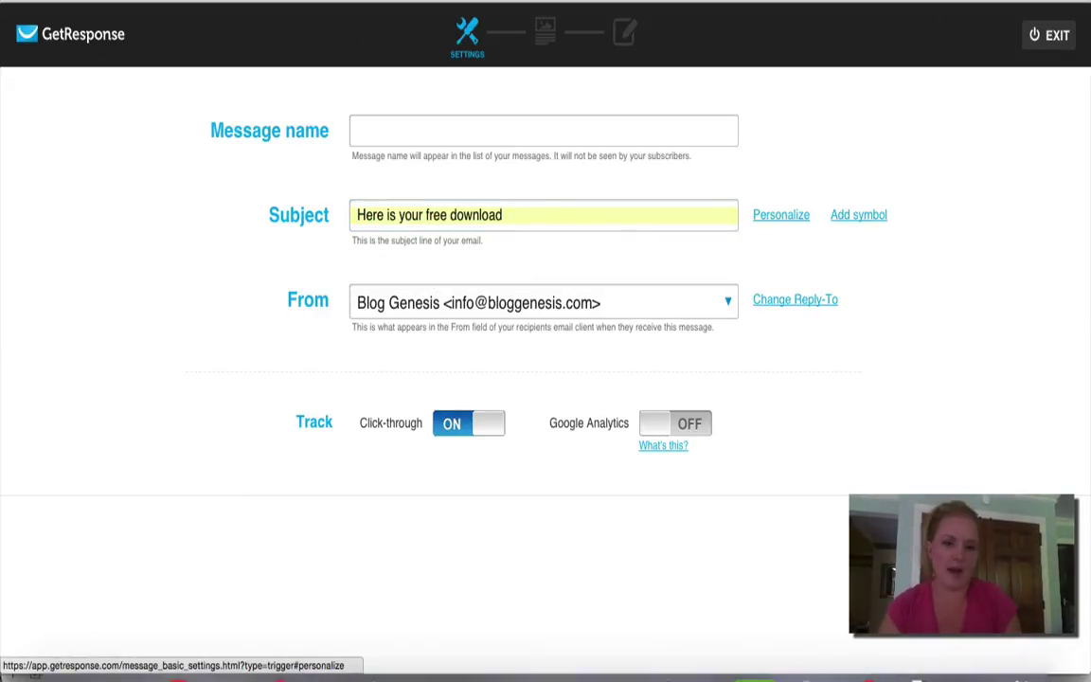
drag(523, 214, 312, 197)
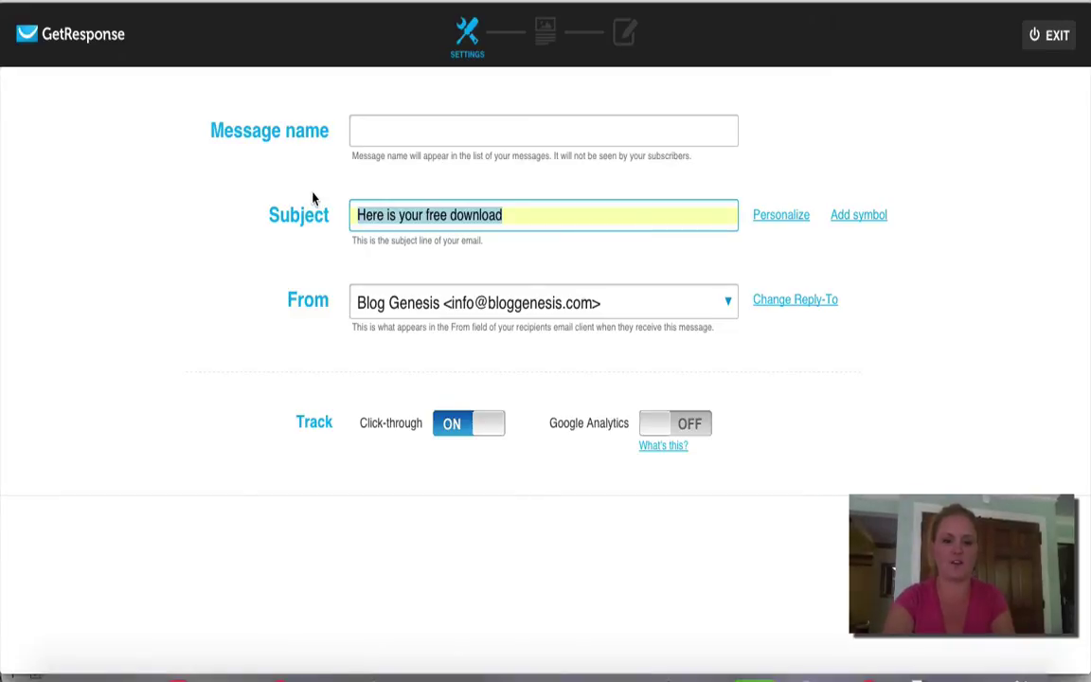
key(ctrl+c)
click(426, 130)
key(ctrl+v)
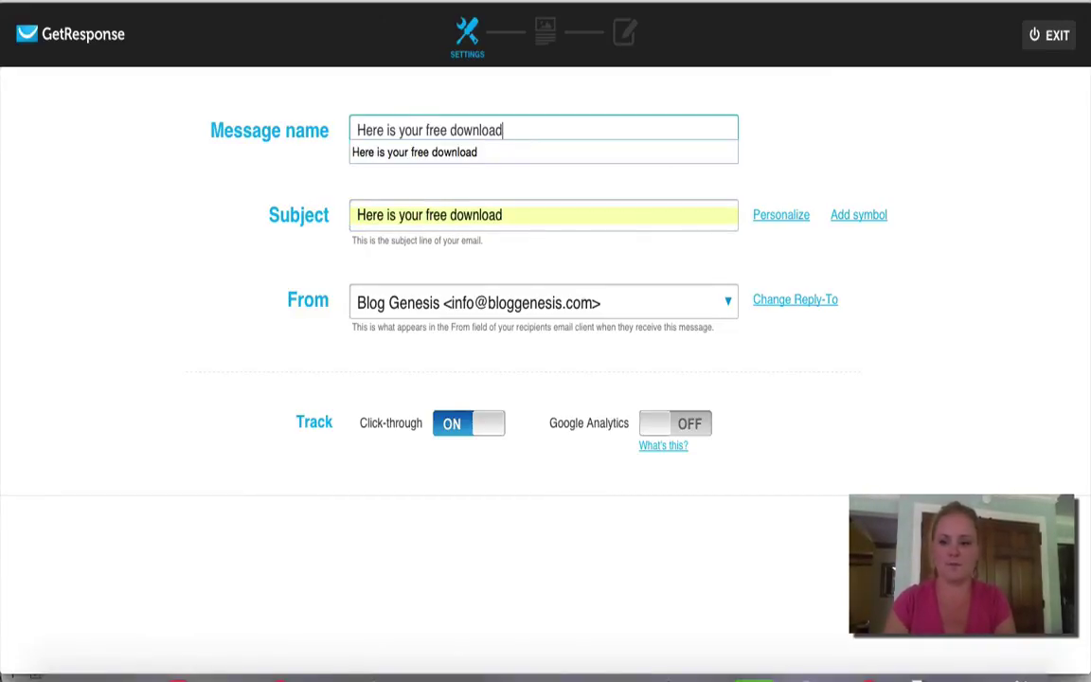
Step: Start the email from scratch on the blank 1 column-3 layout
key(Return)
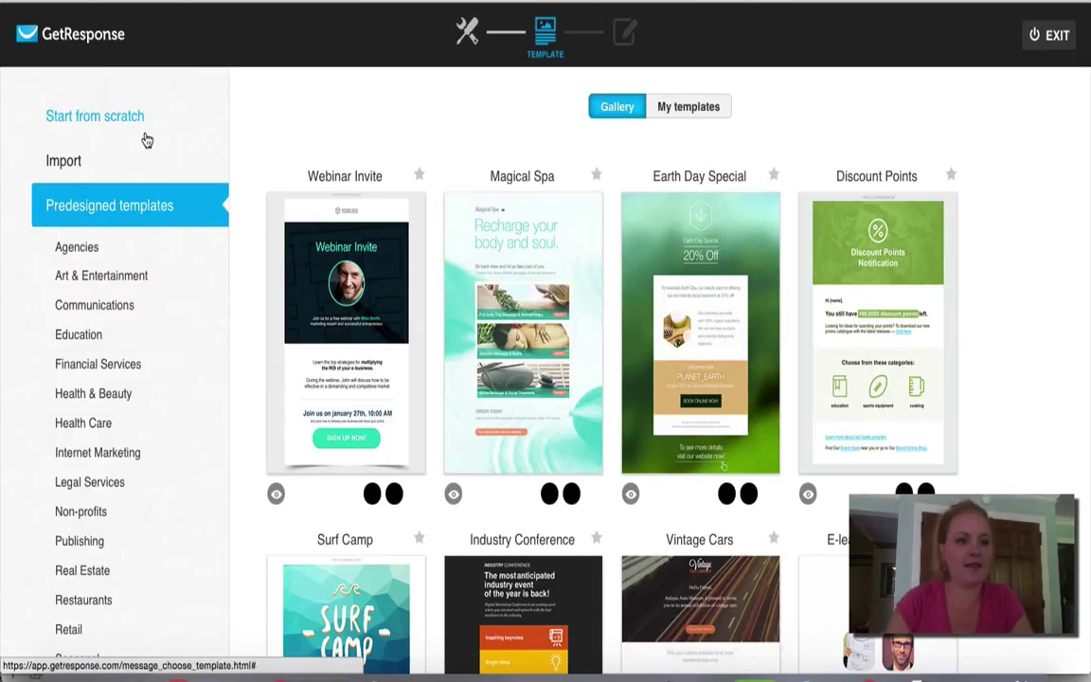
click(92, 117)
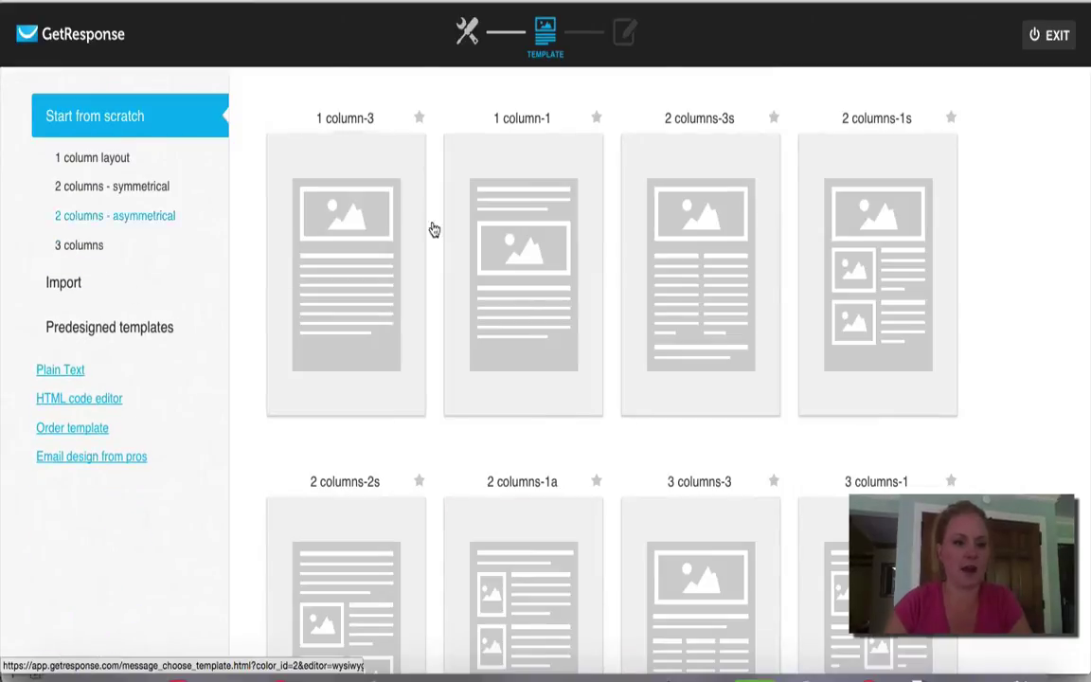
click(350, 355)
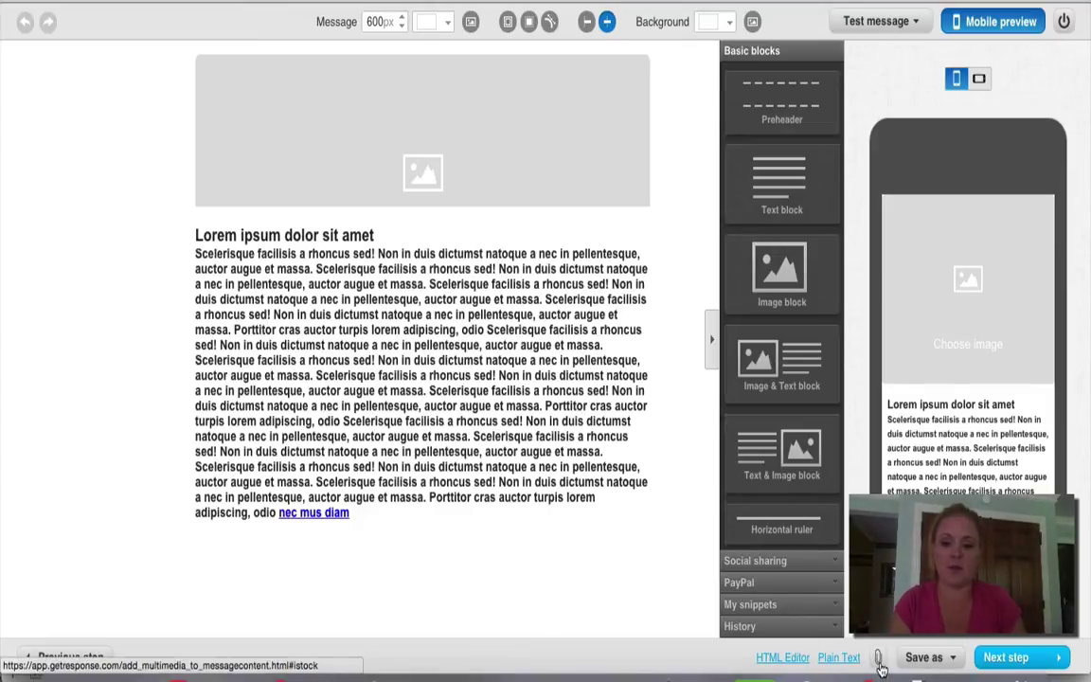
Step: Bring up the email's Message Attachments options from the paperclip icon
click(873, 657)
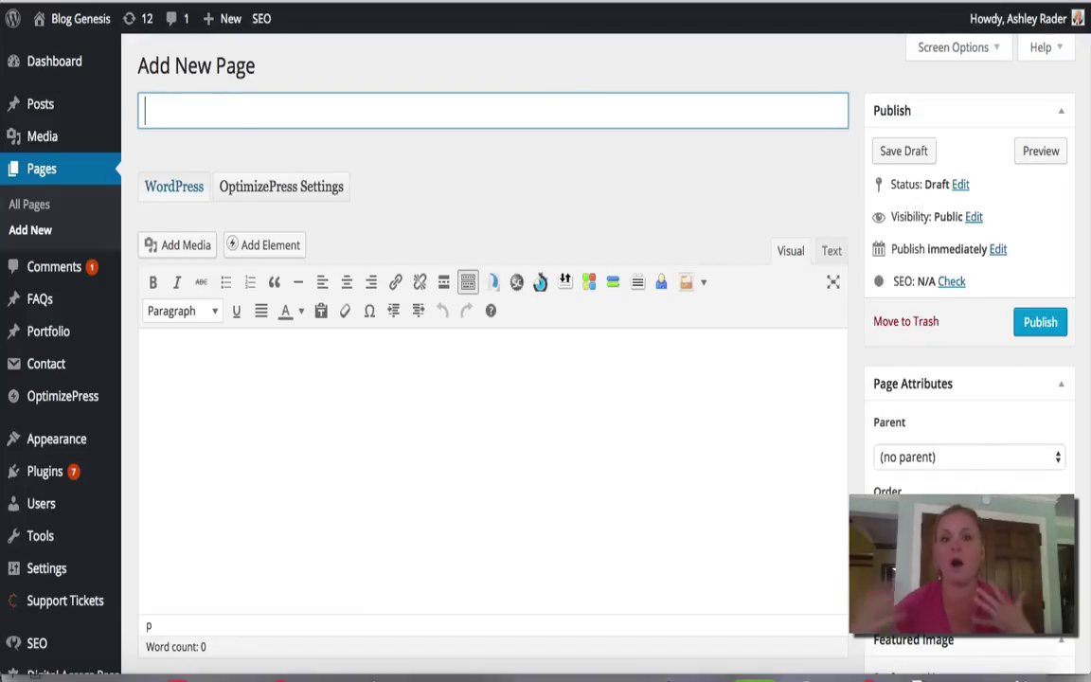
Step: Title the WordPress page 'Here Is Your Free eBook'
text(Here Is Your Free R)
key(BackSpace)
text(eBook)
Step: Write 'Thank you for subscribing, here is your free report!' in the page body
click(538, 462)
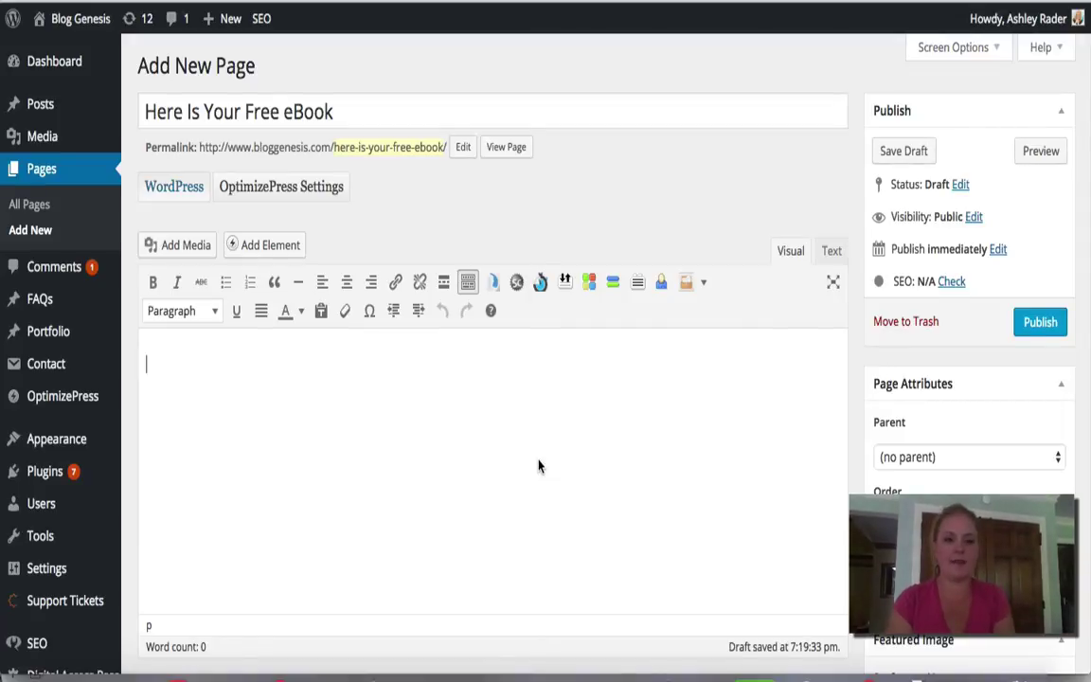
text(Th)
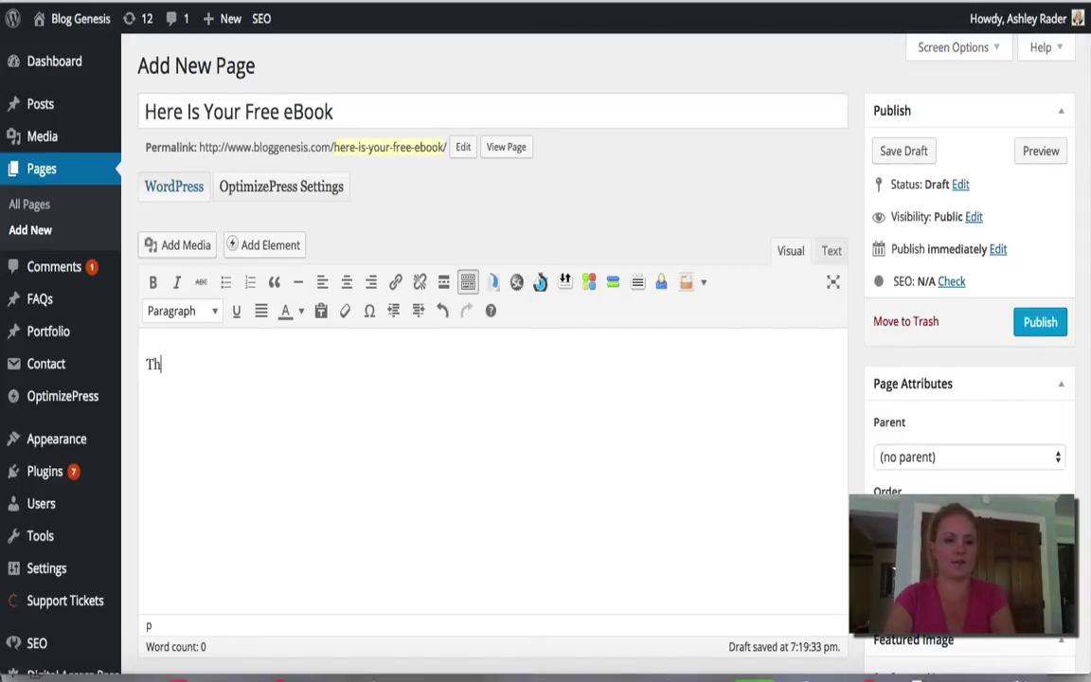
text(ank you for sub)
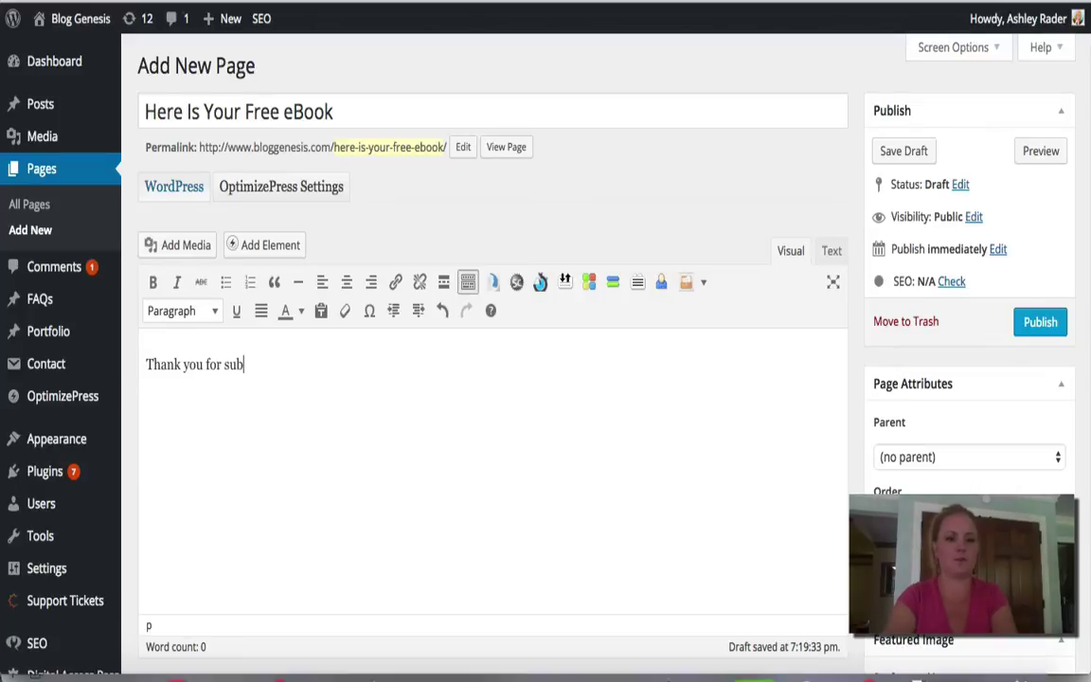
text(scribing)
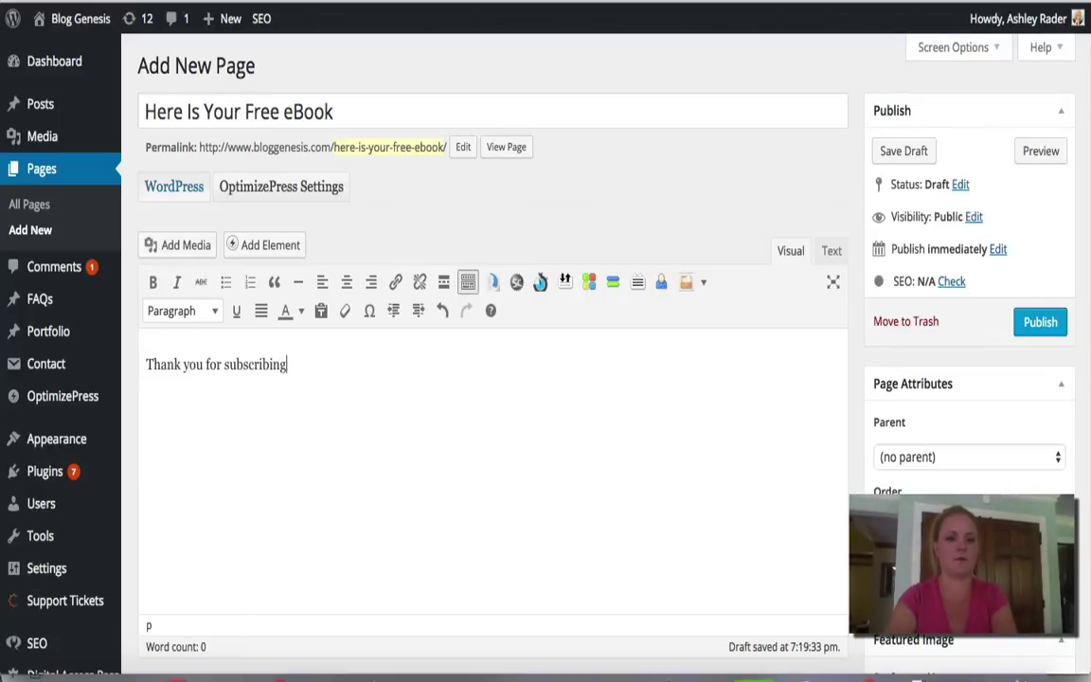
text(, here is your frere)
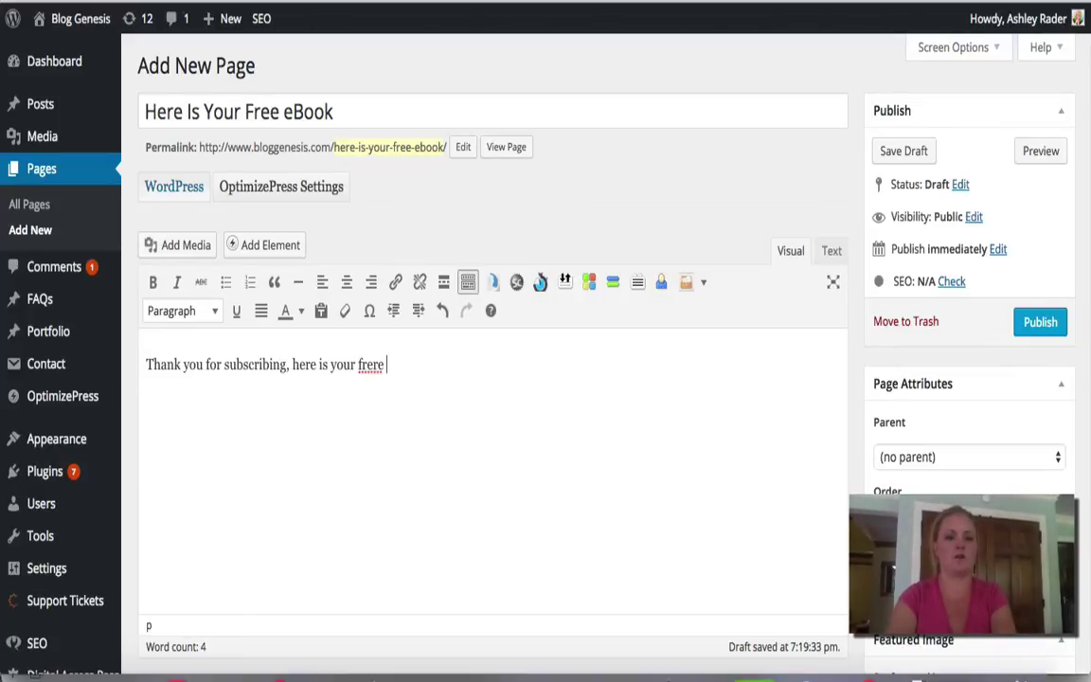
key(BackSpace)
key(BackSpace)
text(e report!)
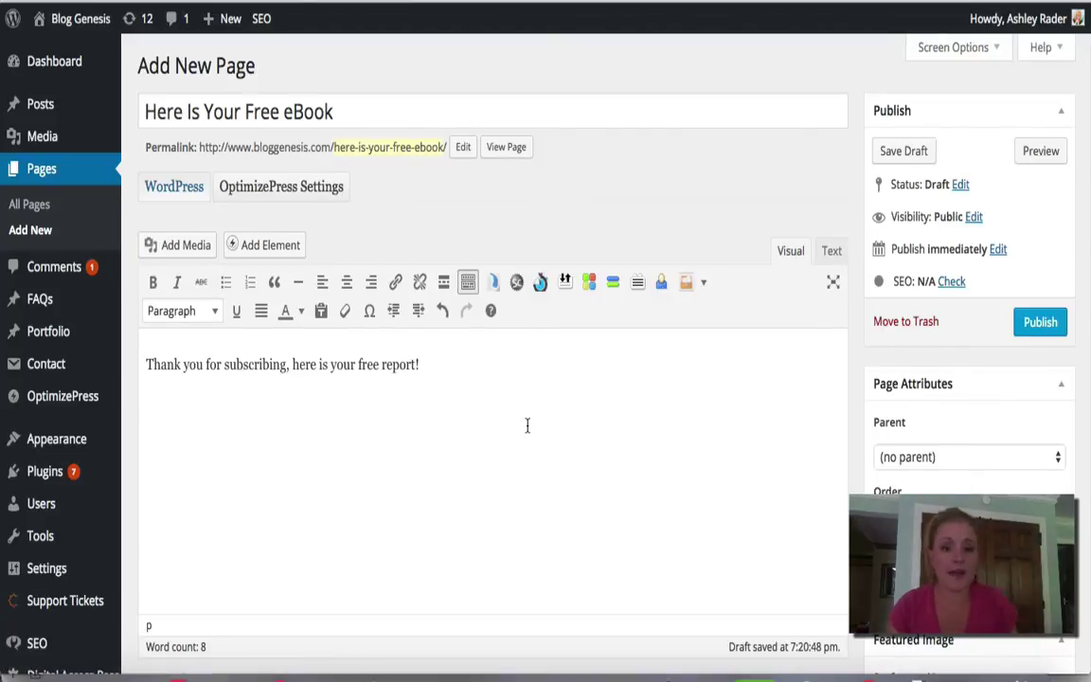
Step: Open the WordPress media library in a new browser tab
right_click(43, 139)
click(53, 147)
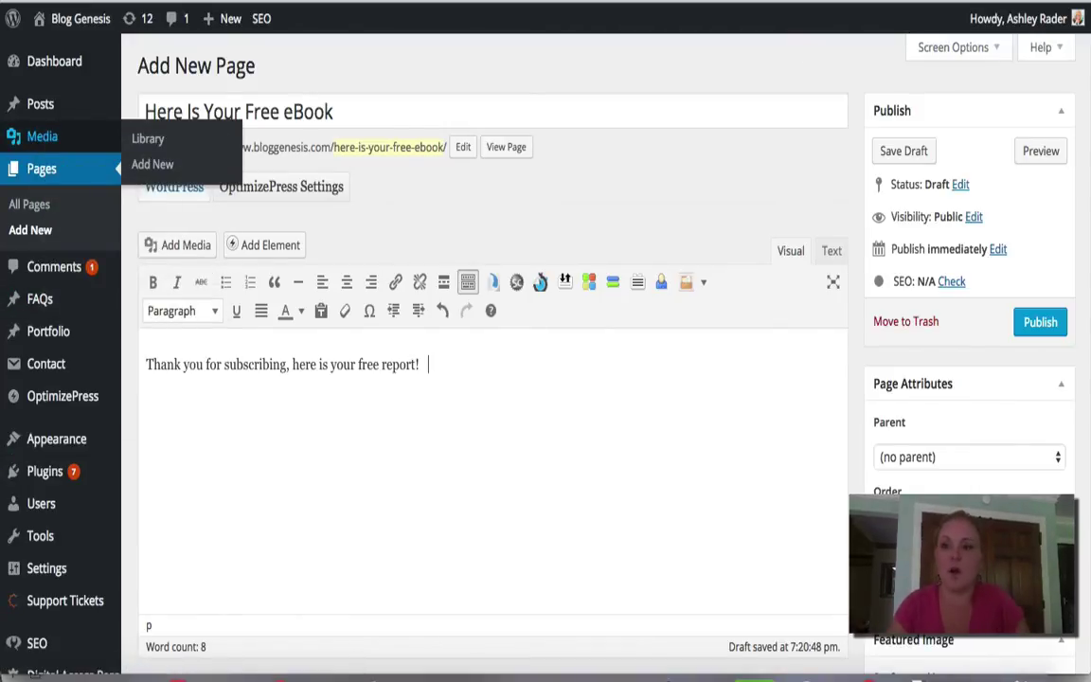
key(ctrl+Tab)
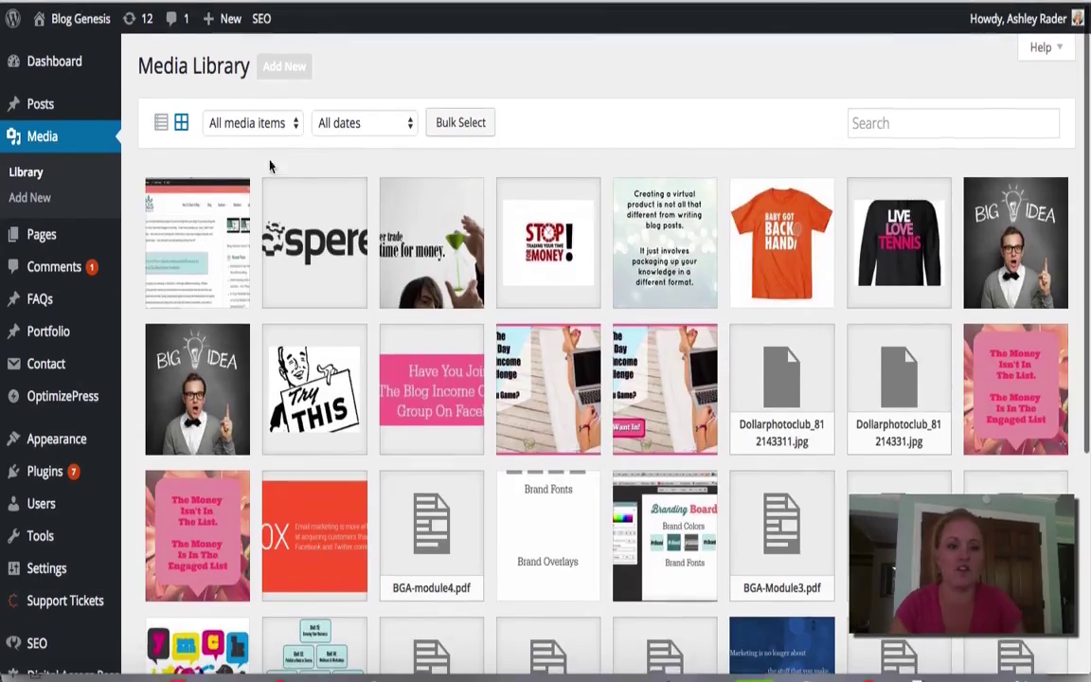
Step: Select the full file URL of the uploaded incontent-screenshot image from its attachment details
click(284, 71)
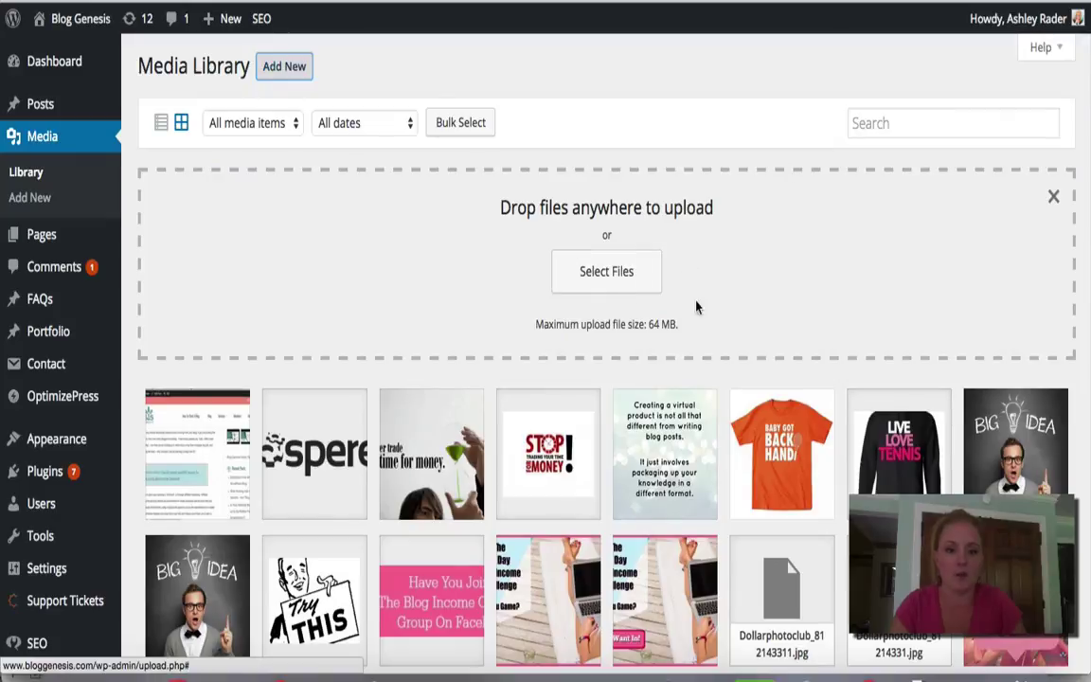
click(182, 400)
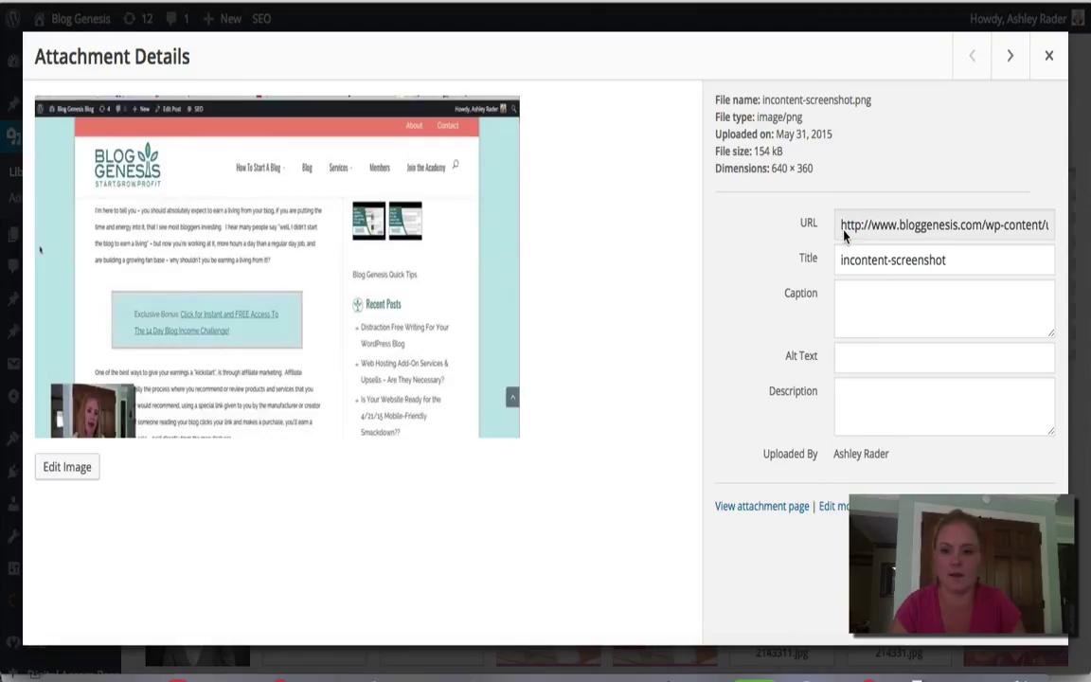
drag(845, 236, 1087, 216)
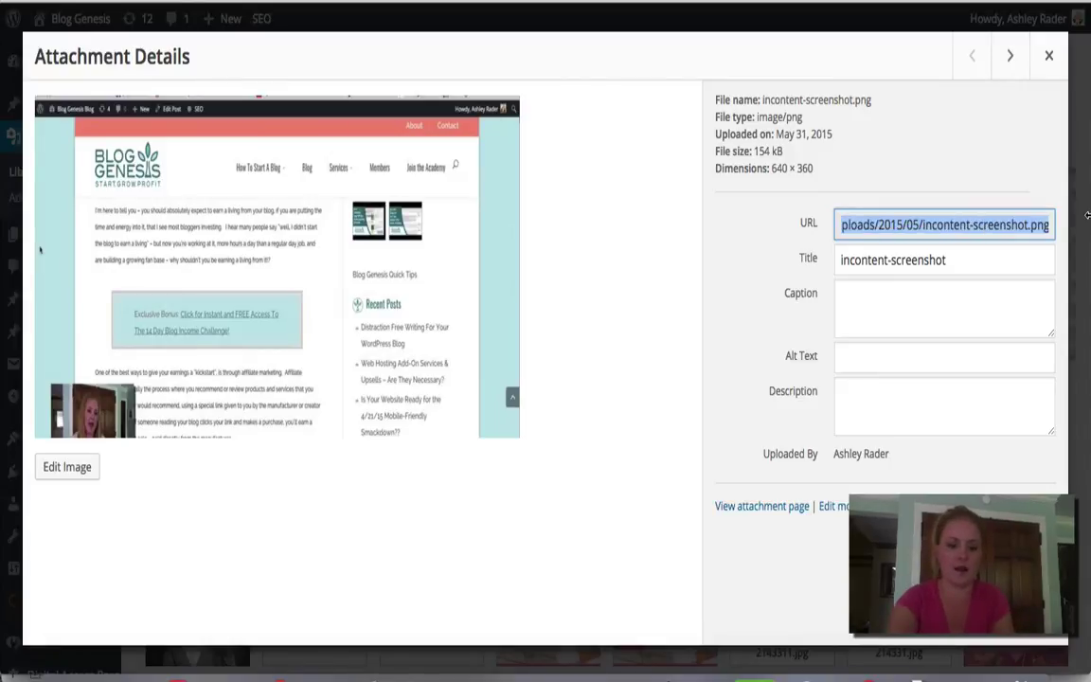
click(1048, 59)
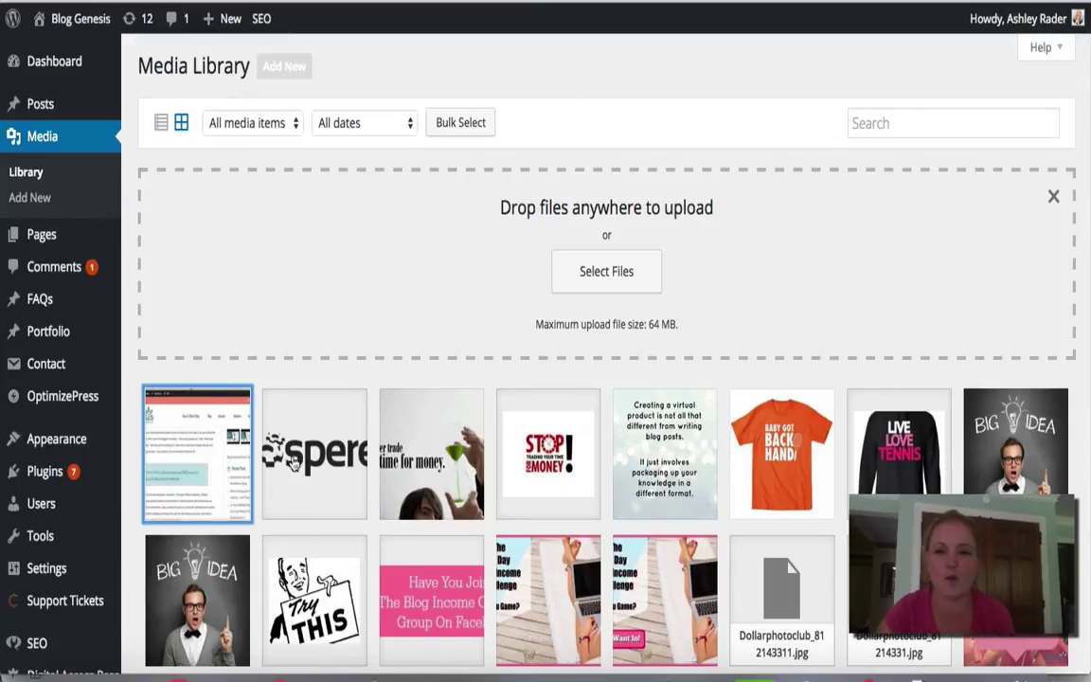
click(206, 476)
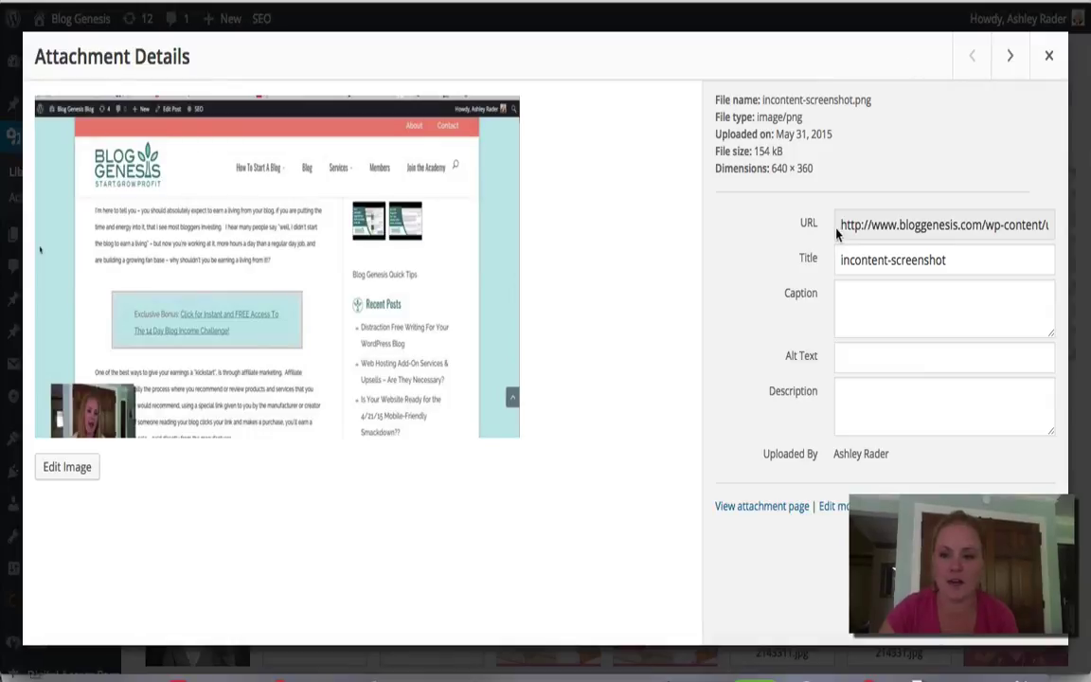
drag(840, 225, 1087, 238)
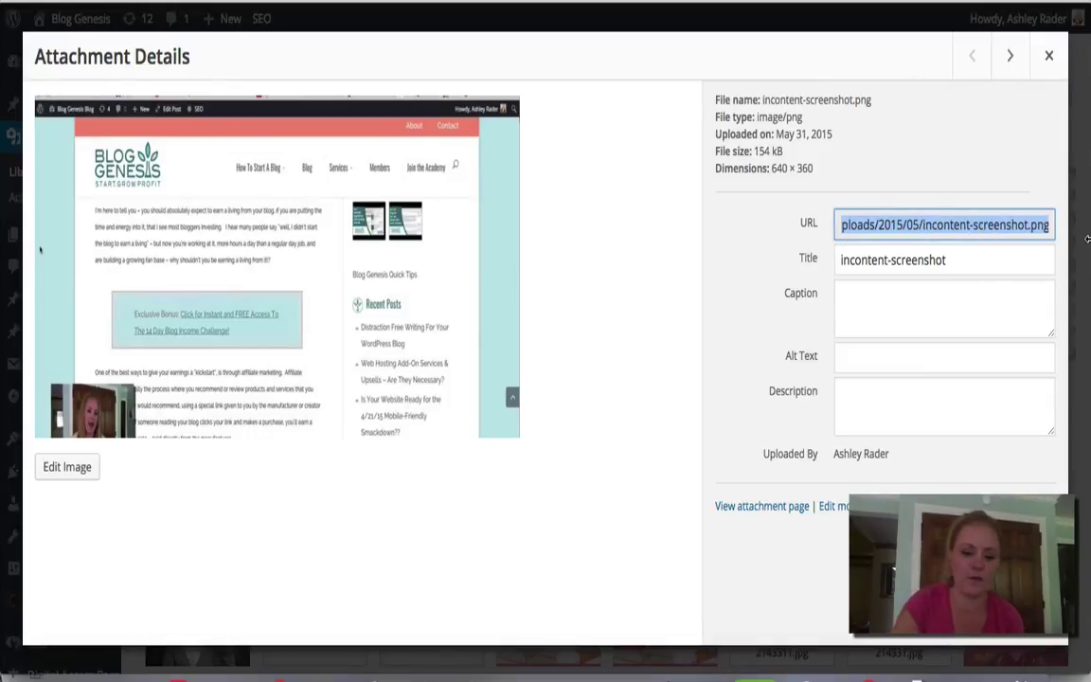
click(1048, 55)
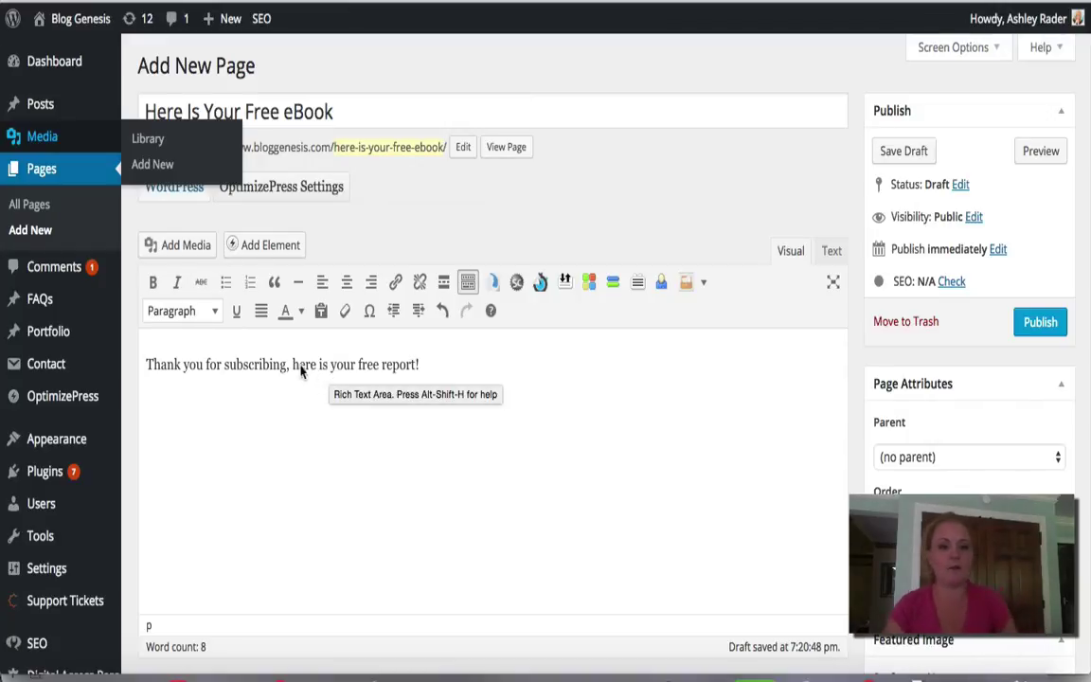
Step: Link the phrase 'here is your free report' to the copied file URL
drag(293, 366, 417, 369)
click(395, 282)
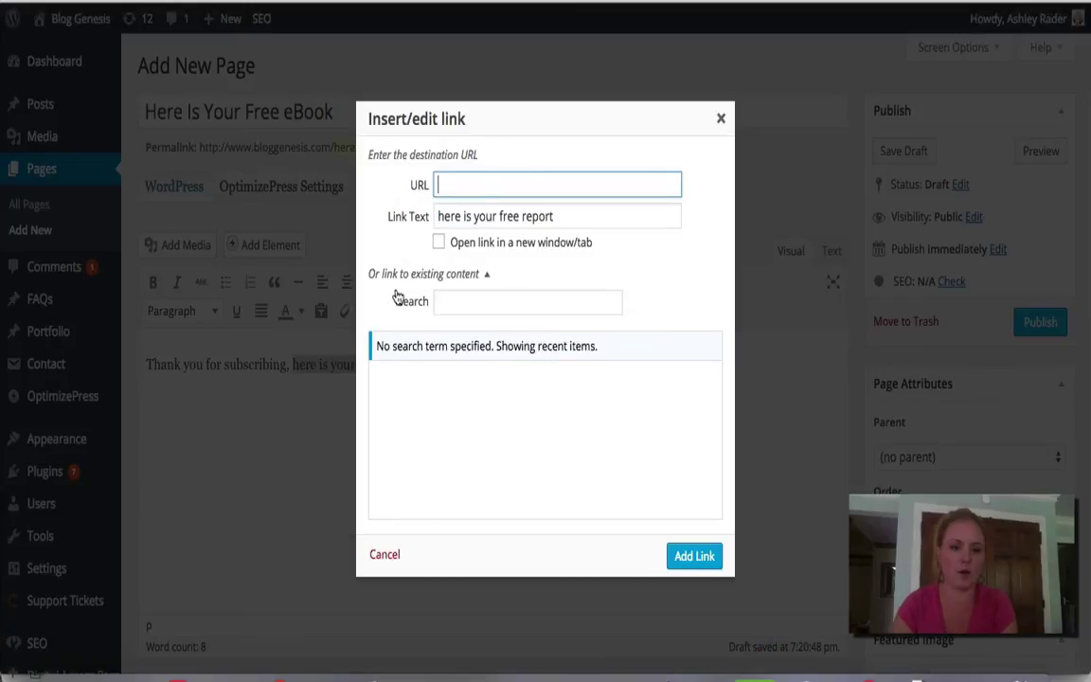
key(ctrl+v)
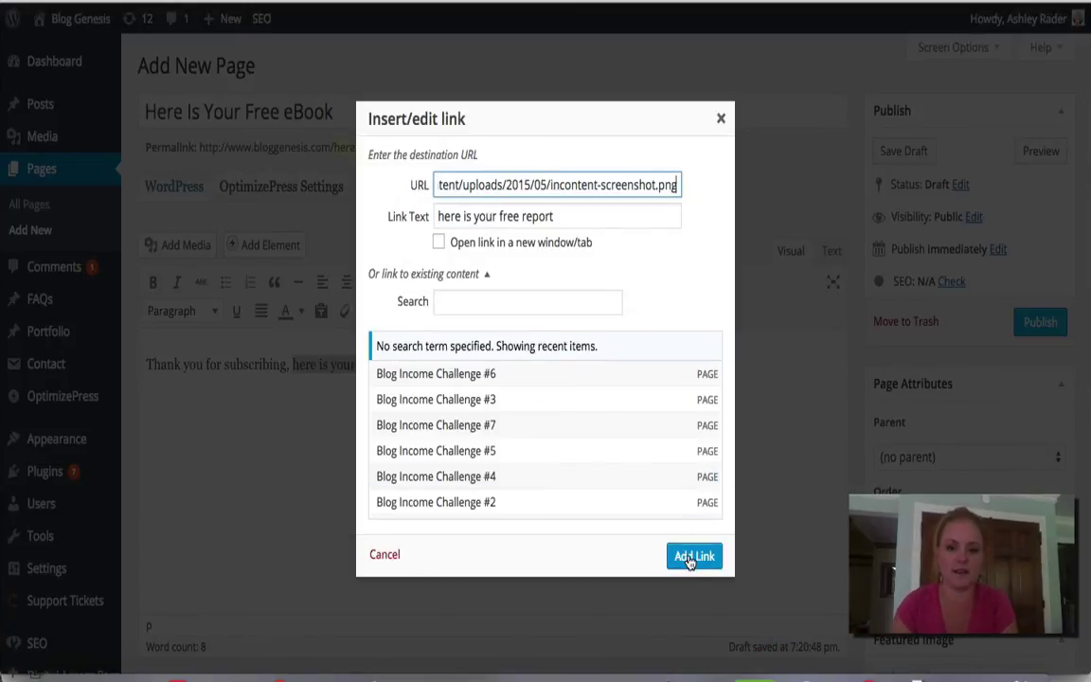
click(691, 555)
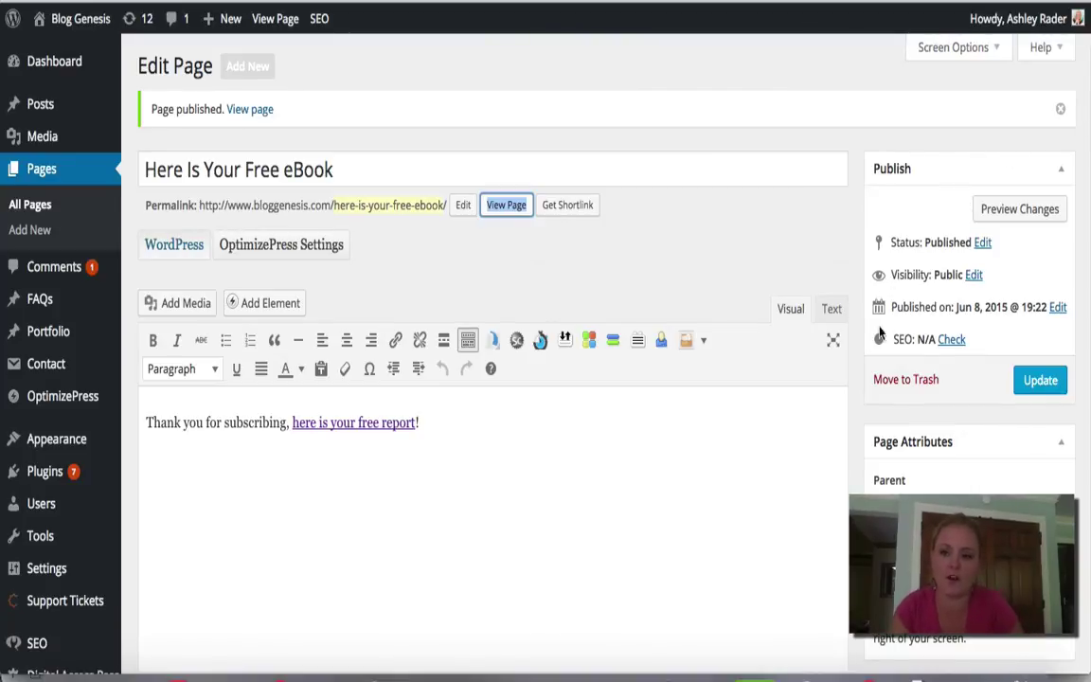
Step: Make the page Password protected, then close GetResponse's Message Attachments dialog
click(972, 274)
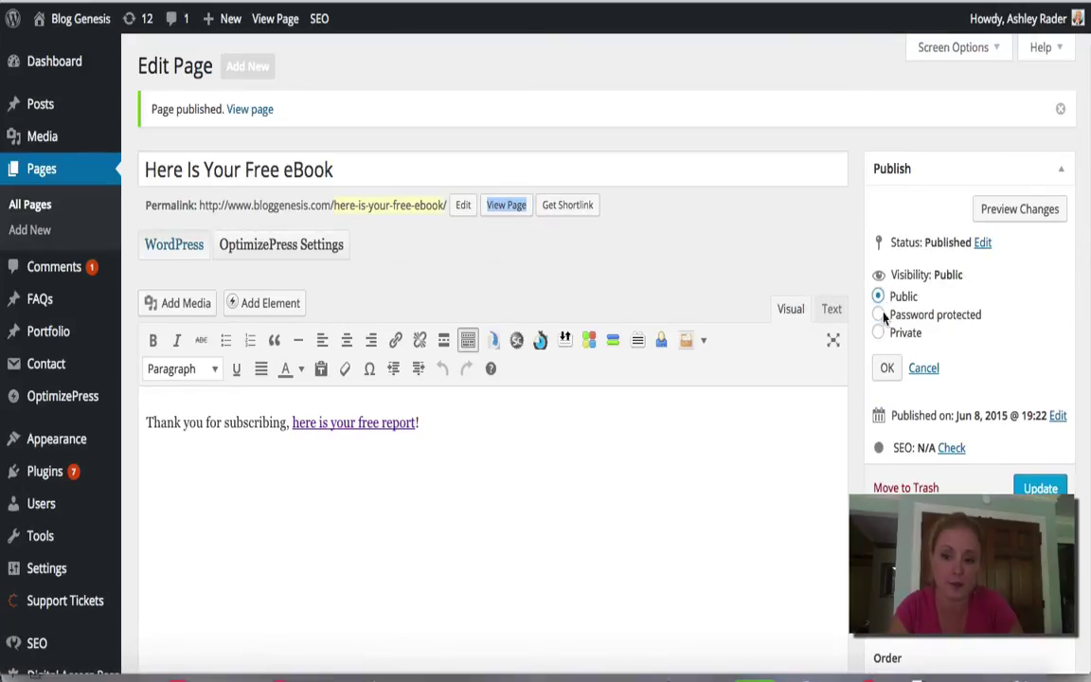
click(879, 315)
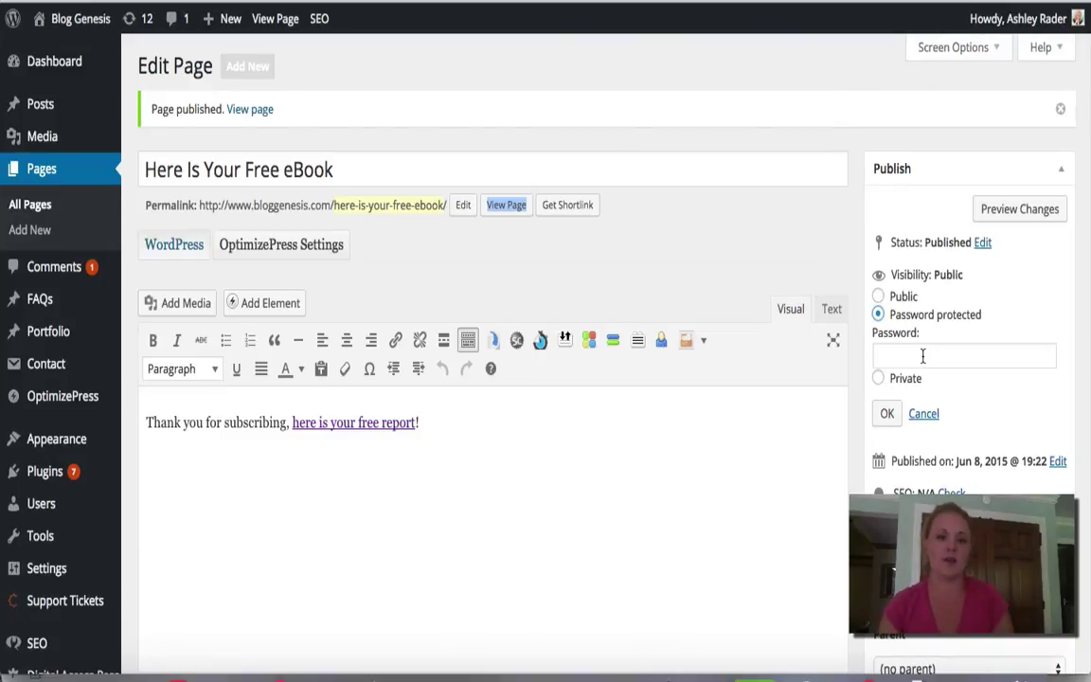
mouse_move(1023, 19)
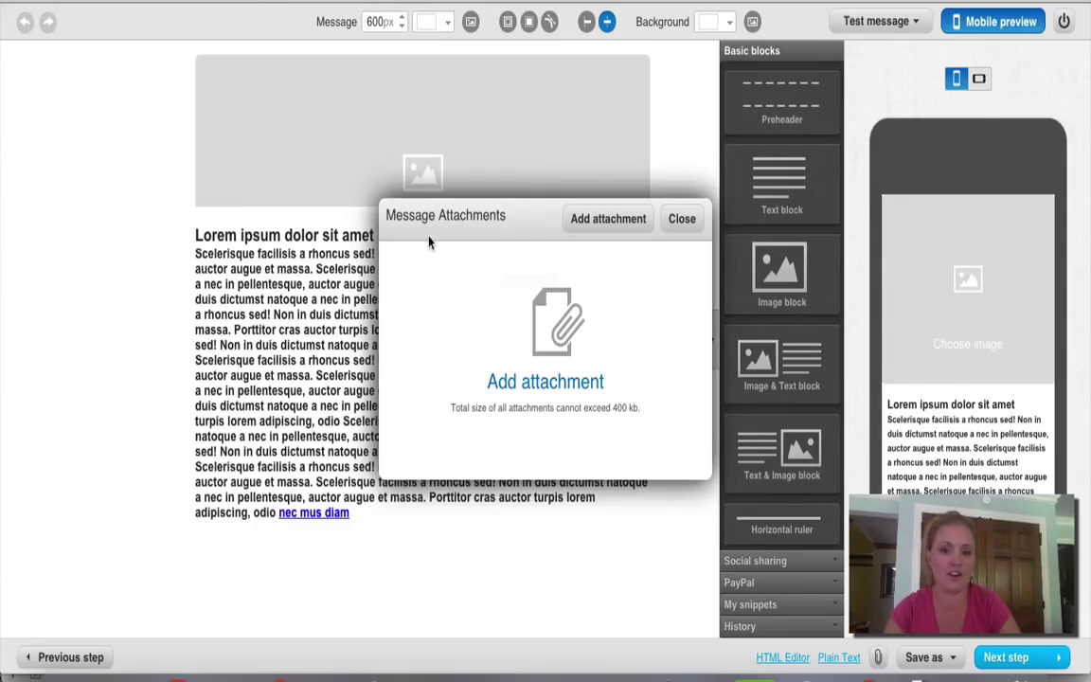
click(680, 223)
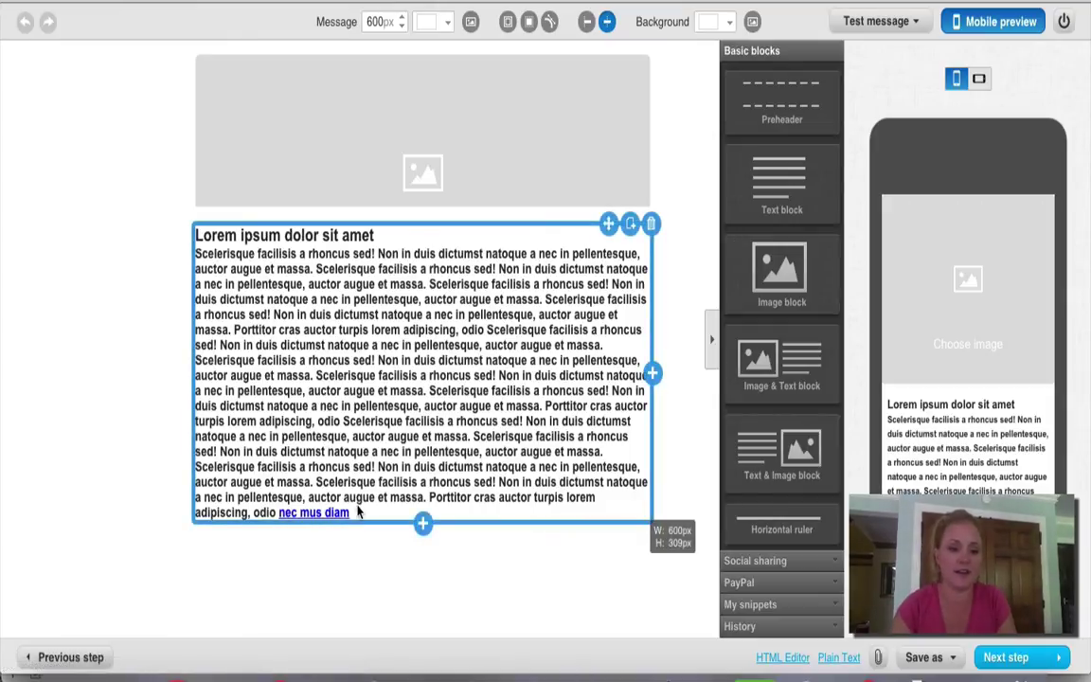
Step: Replace the Lorem ipsum text with 'Click here to download the free report'
click(277, 406)
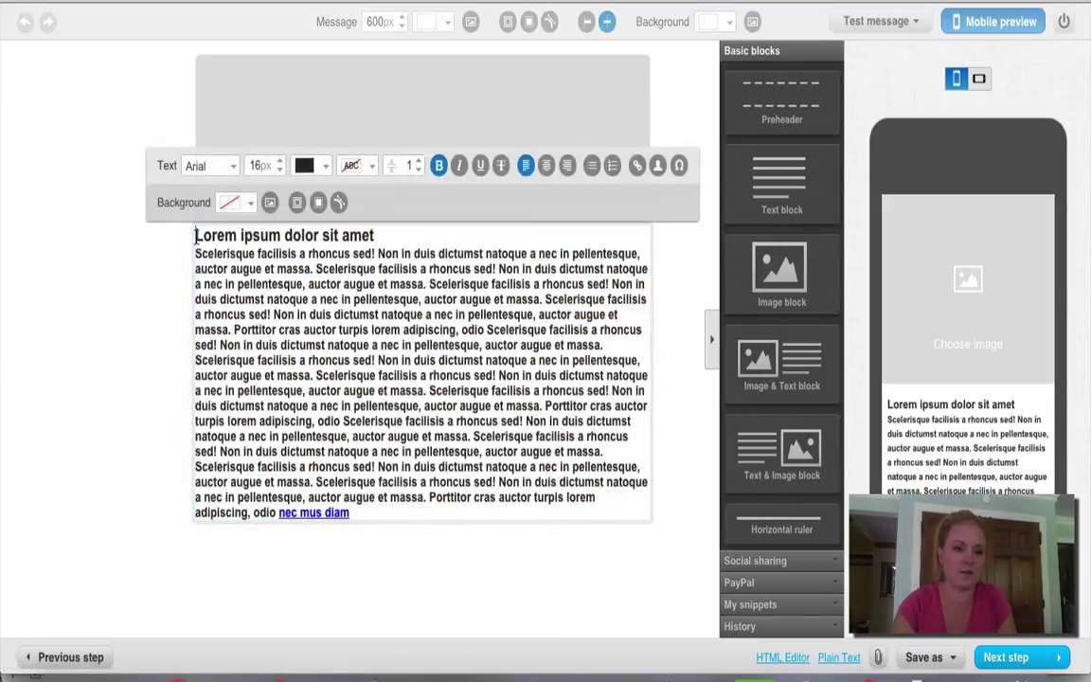
drag(195, 235, 426, 516)
text(Click here to download the free report)
Step: Add a second asterisk-framed line stating the page's access password
key(Return)
text(***** )
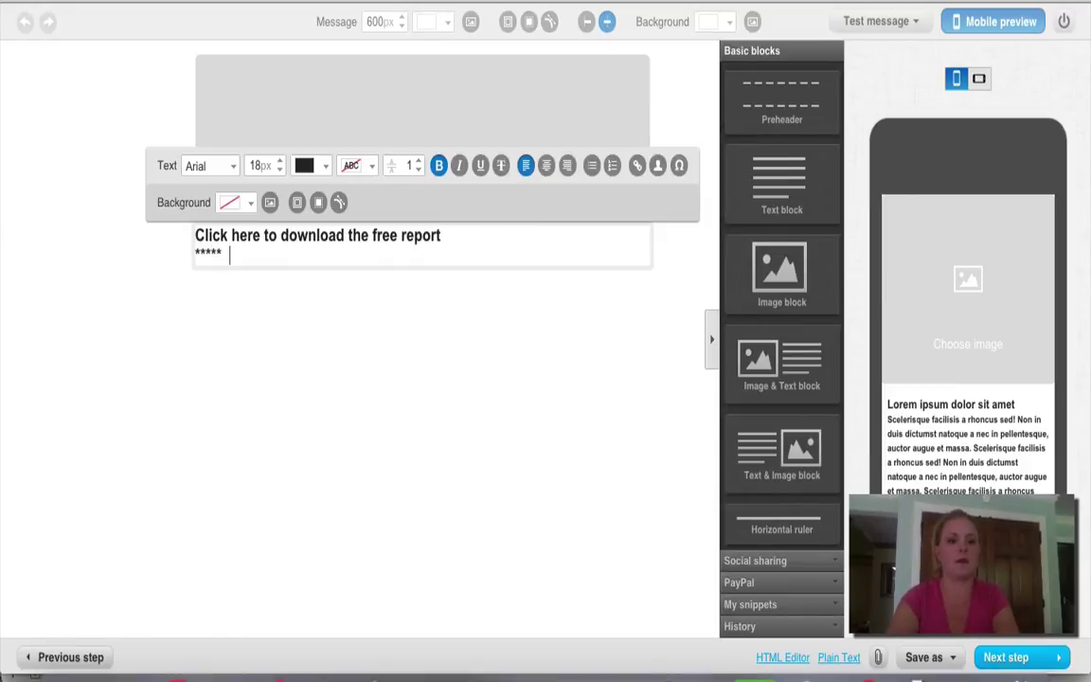
text( The passwo)
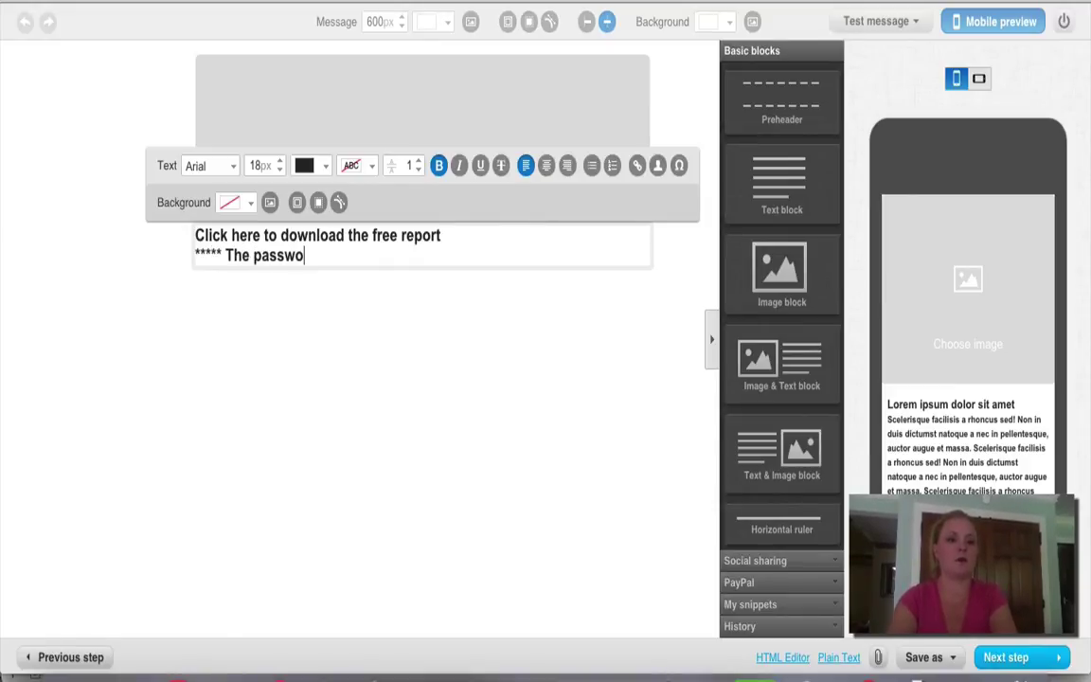
text(rd to access it is)
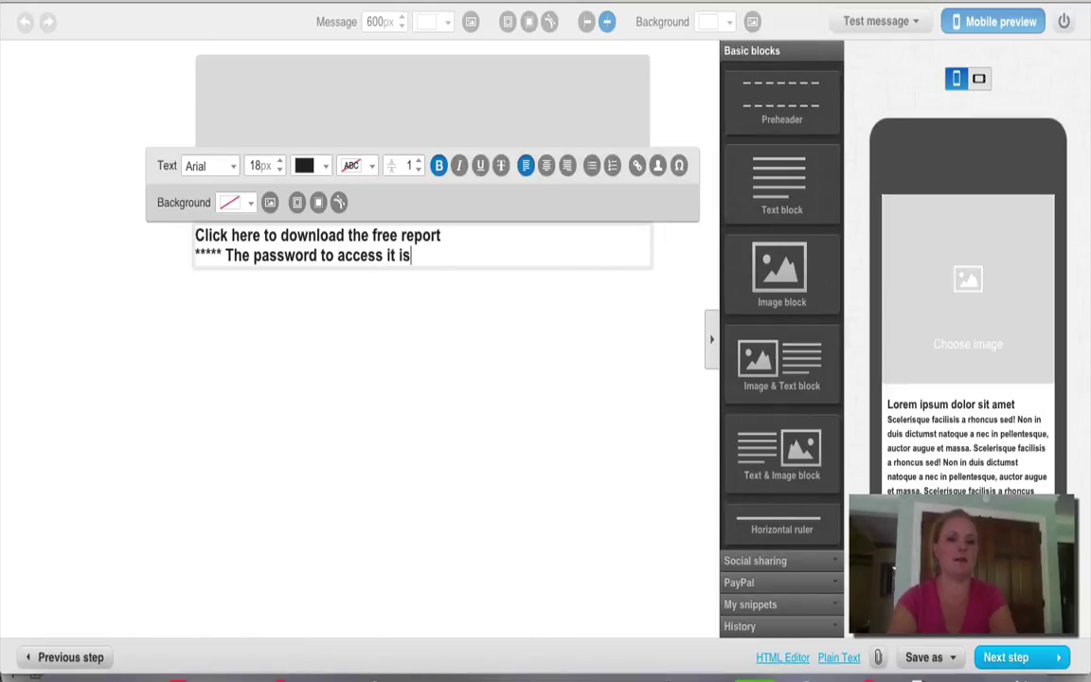
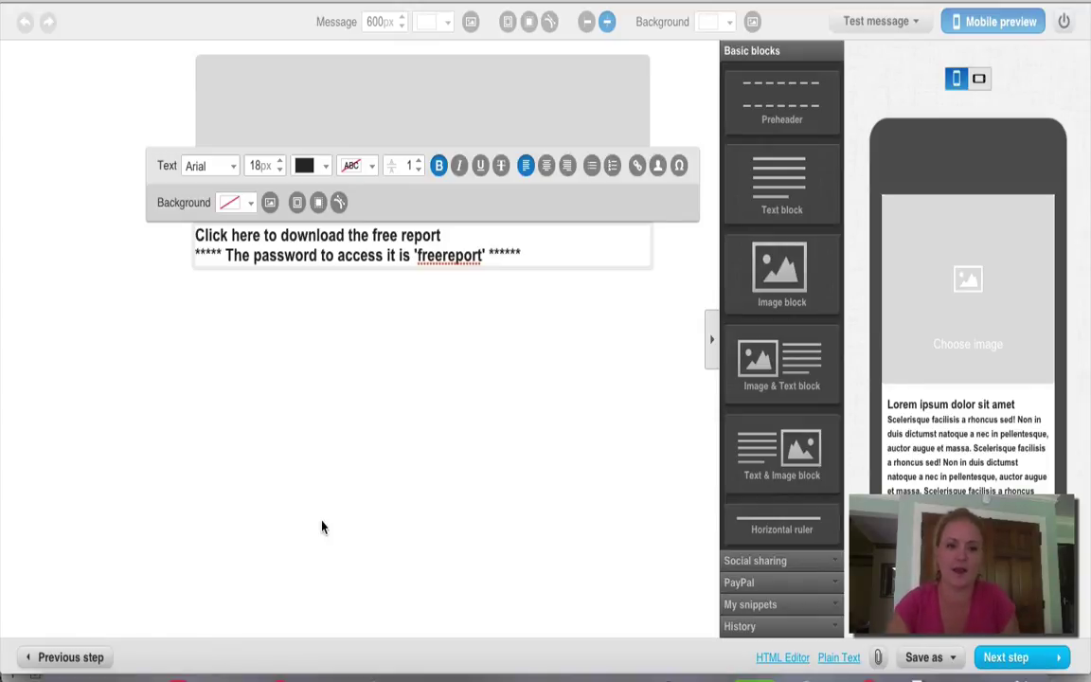
Step: Link the 'Click here to download the free report' line to the eBook page's WordPress permalink
drag(535, 249, 195, 219)
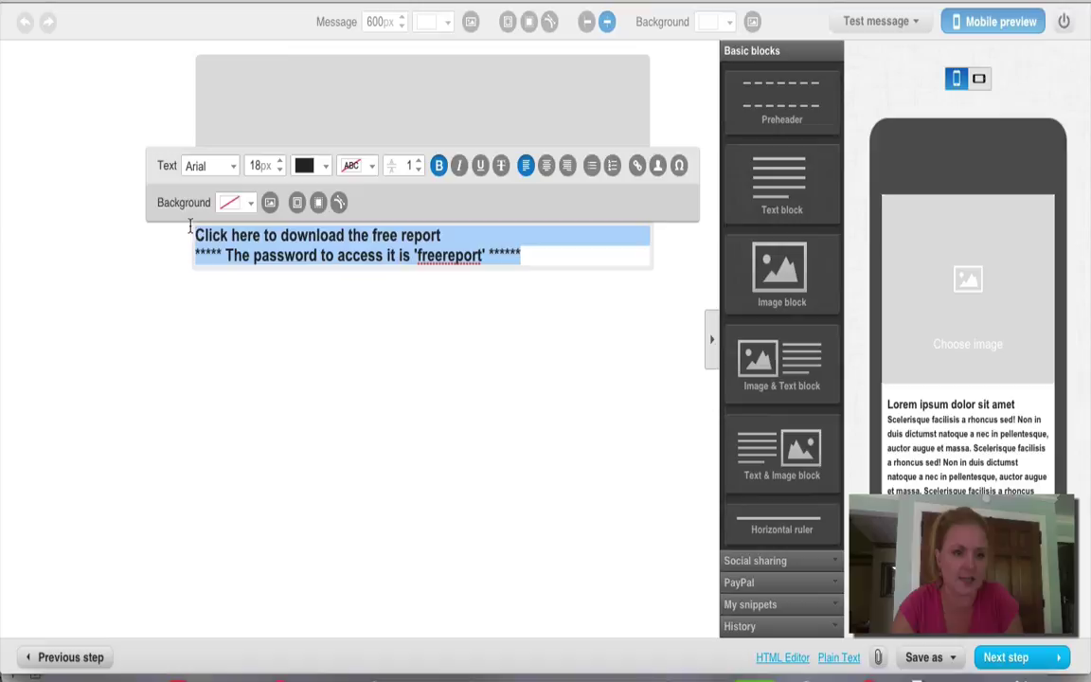
click(533, 259)
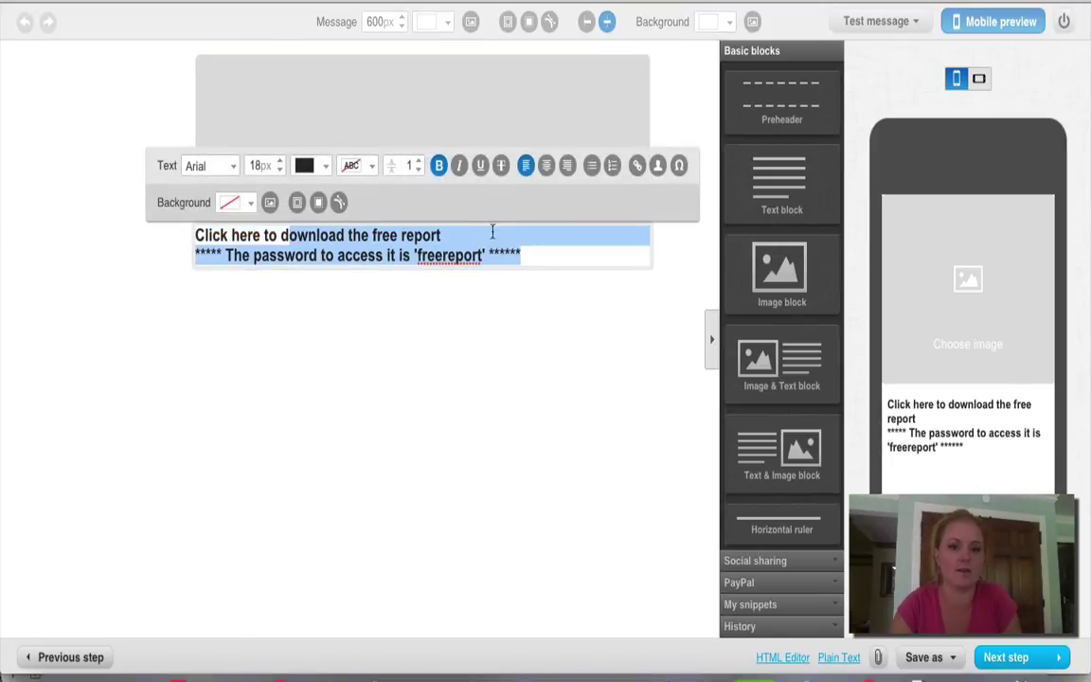
drag(442, 234, 192, 232)
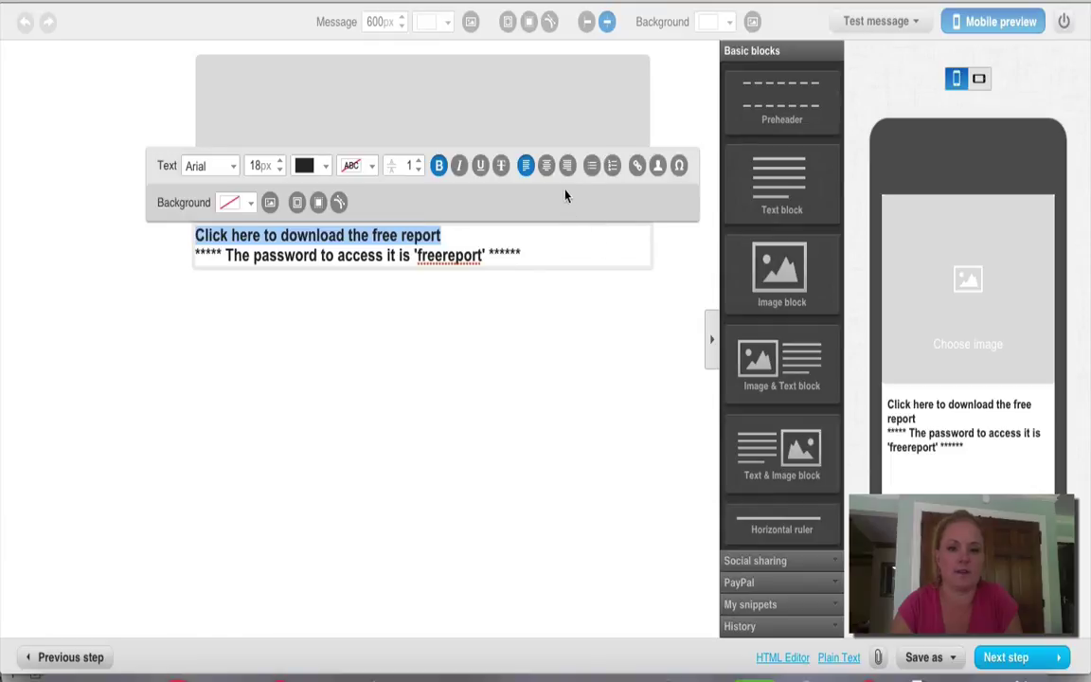
click(636, 166)
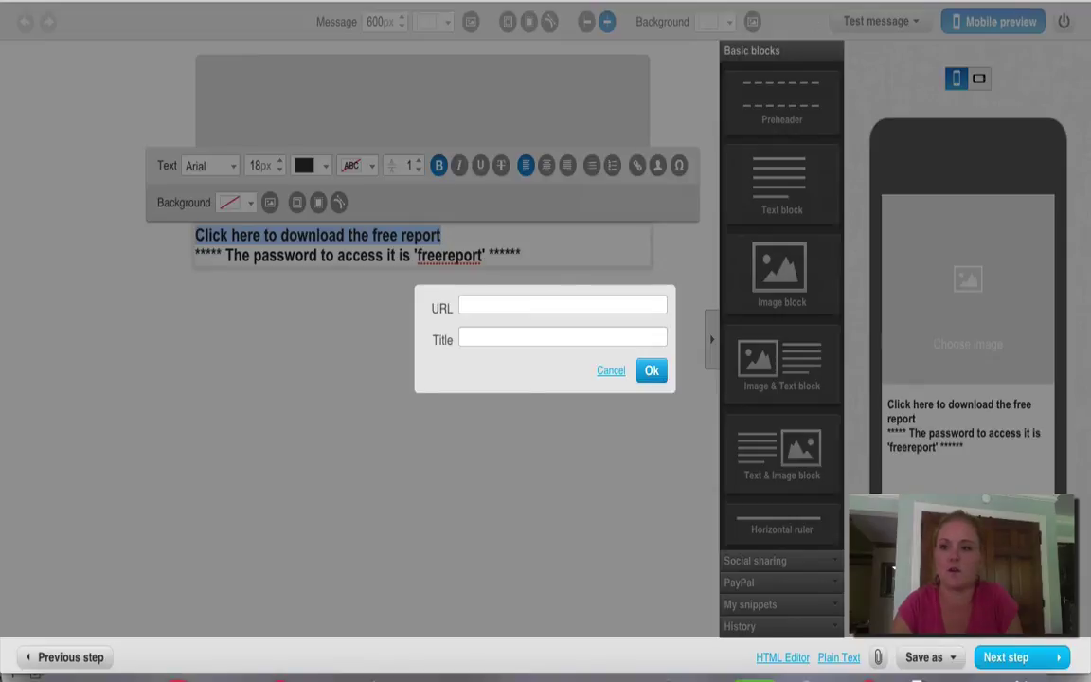
key(ctrl+Tab)
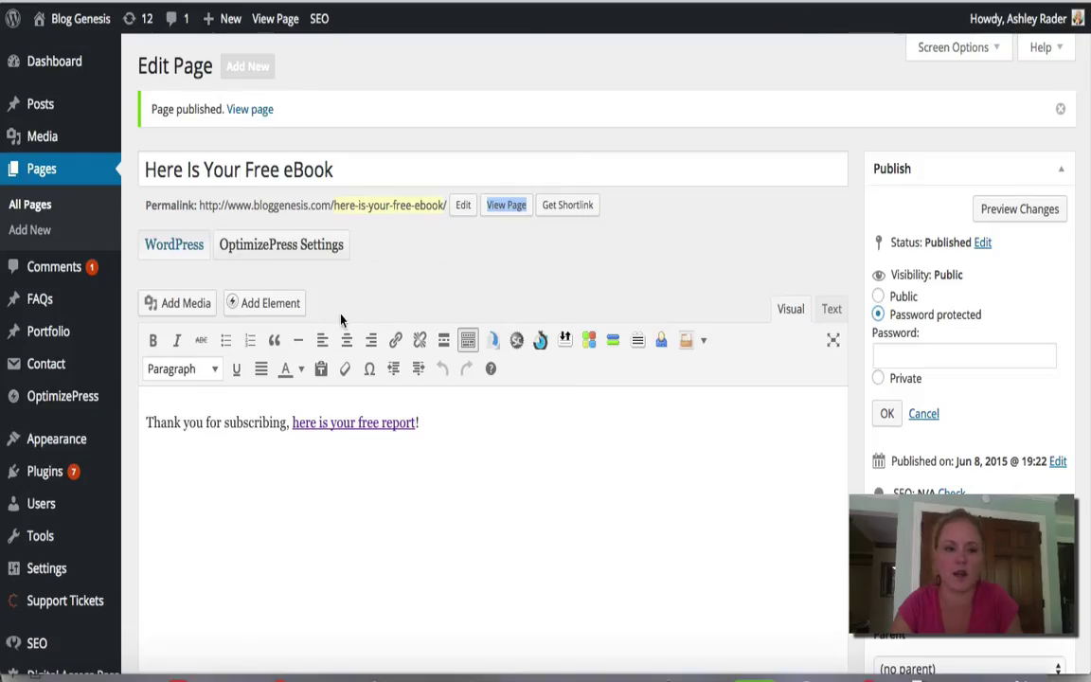
drag(445, 204, 198, 208)
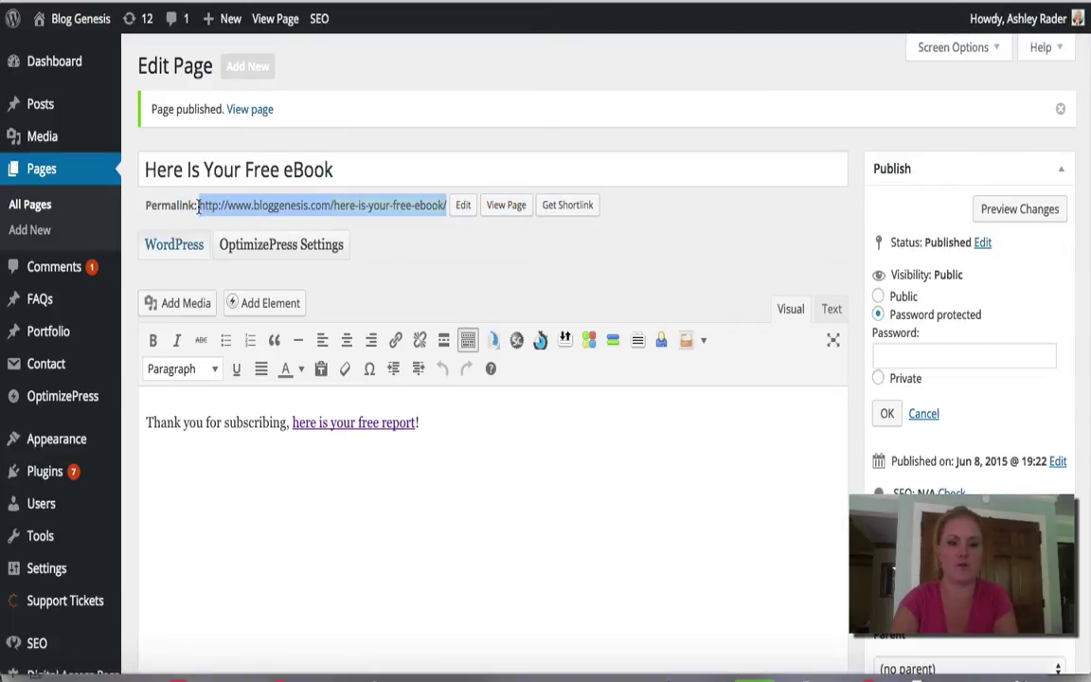
key(ctrl+Tab)
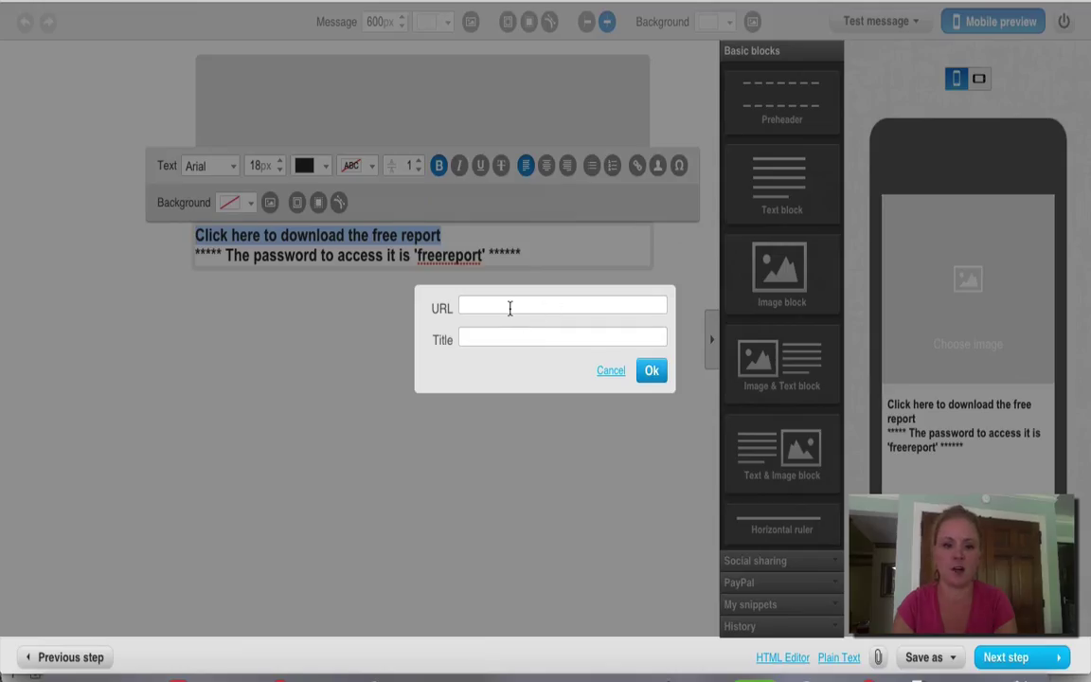
text(http://www.bloggeresss.com/here-is-your-free-ebook/)
click(651, 370)
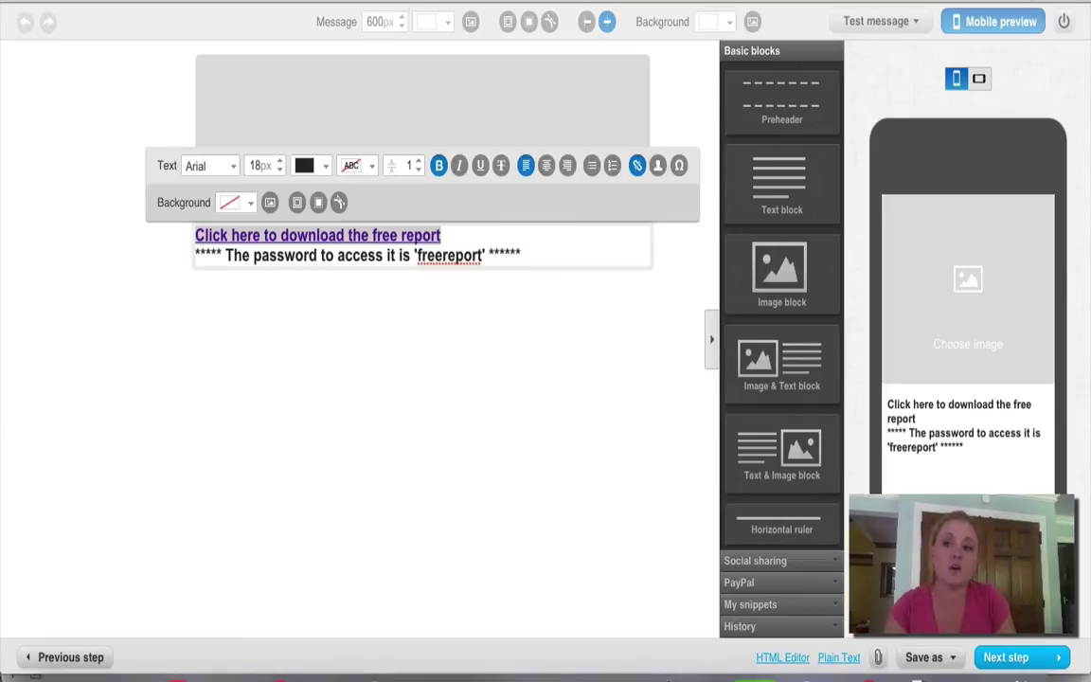
Step: Switch the WordPress page's visibility back to Public
key(ctrl+Tab)
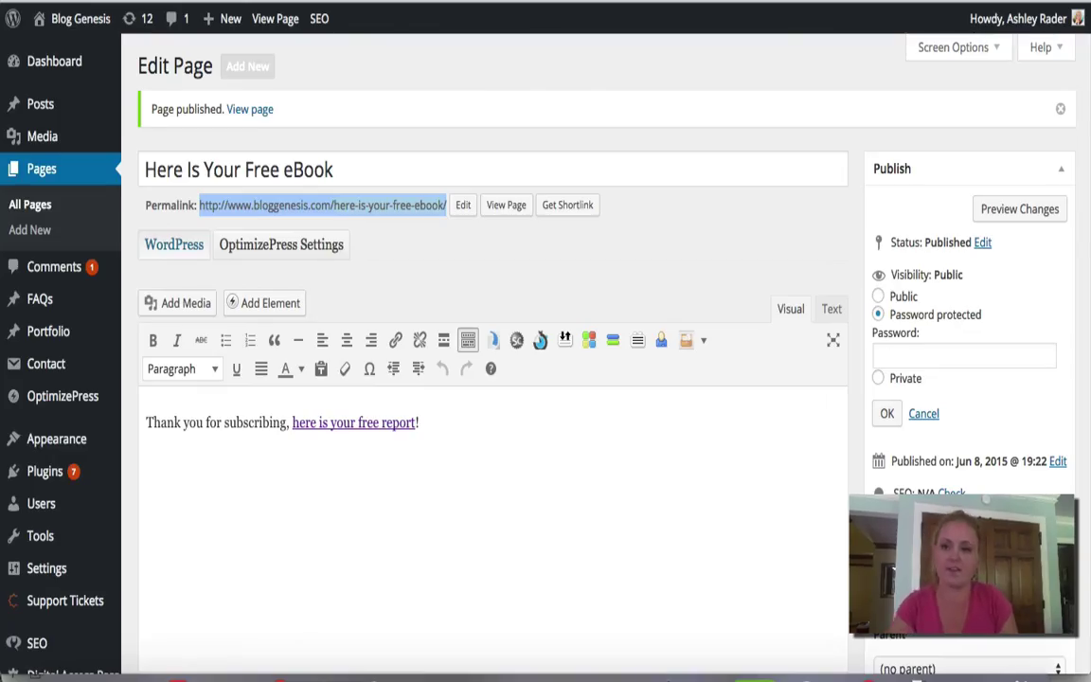
click(879, 298)
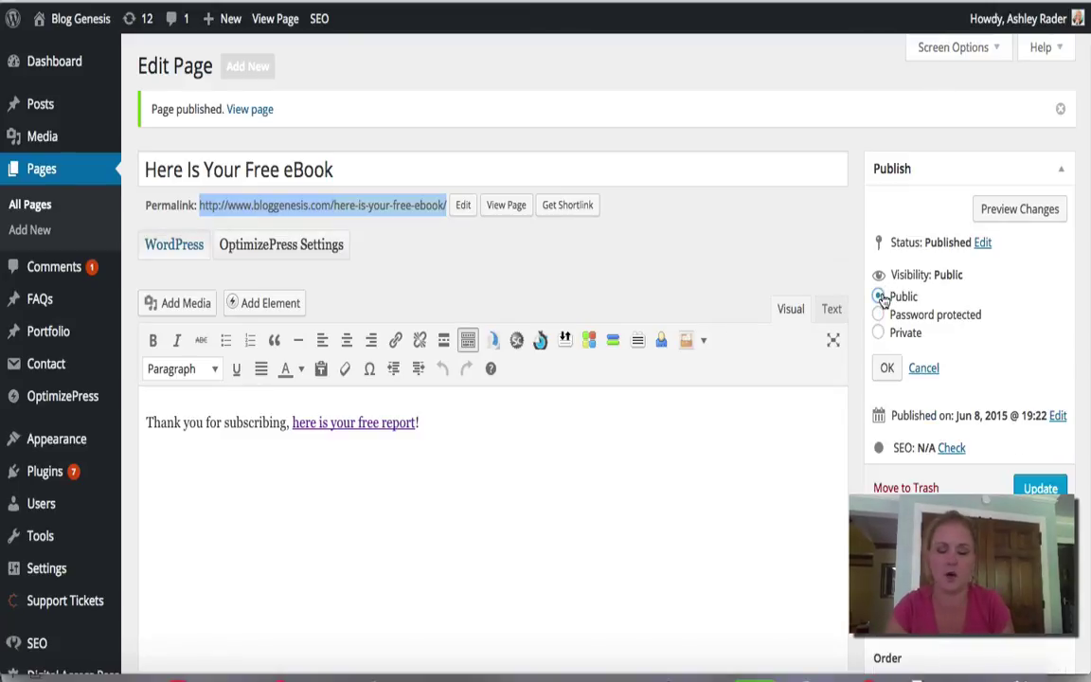
click(887, 368)
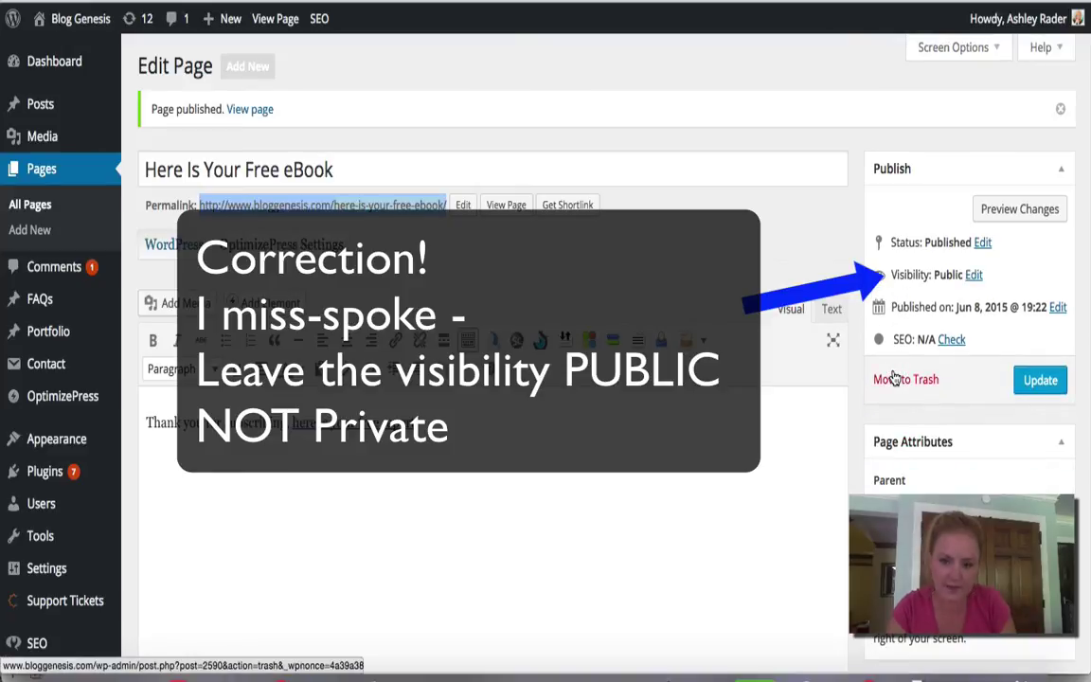
click(463, 206)
drag(449, 206, 268, 190)
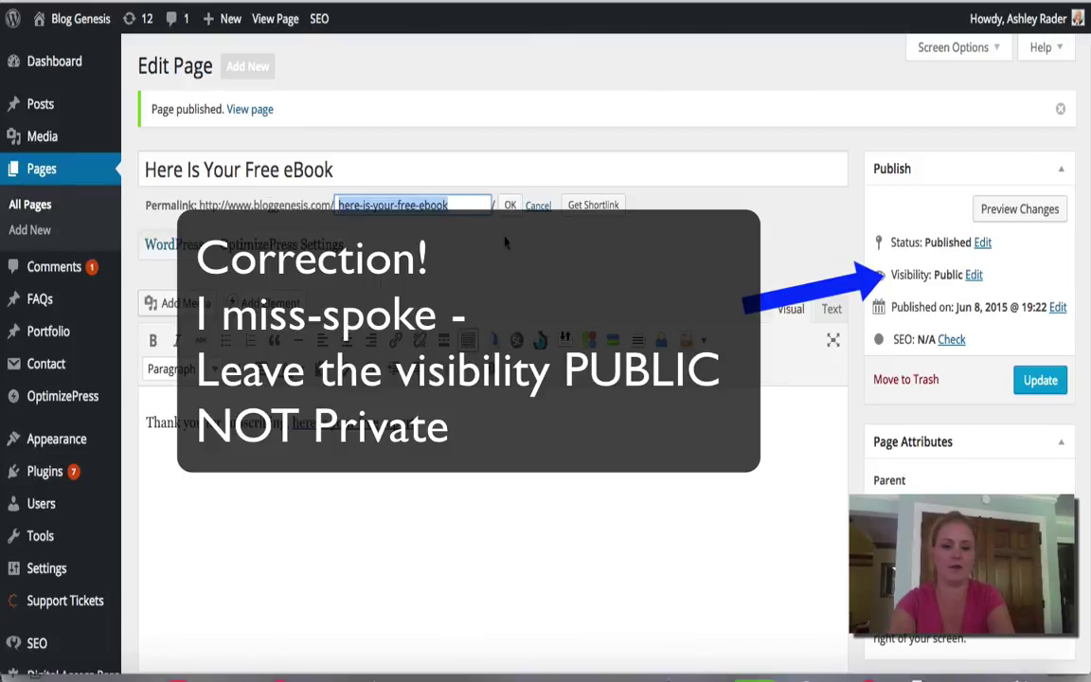
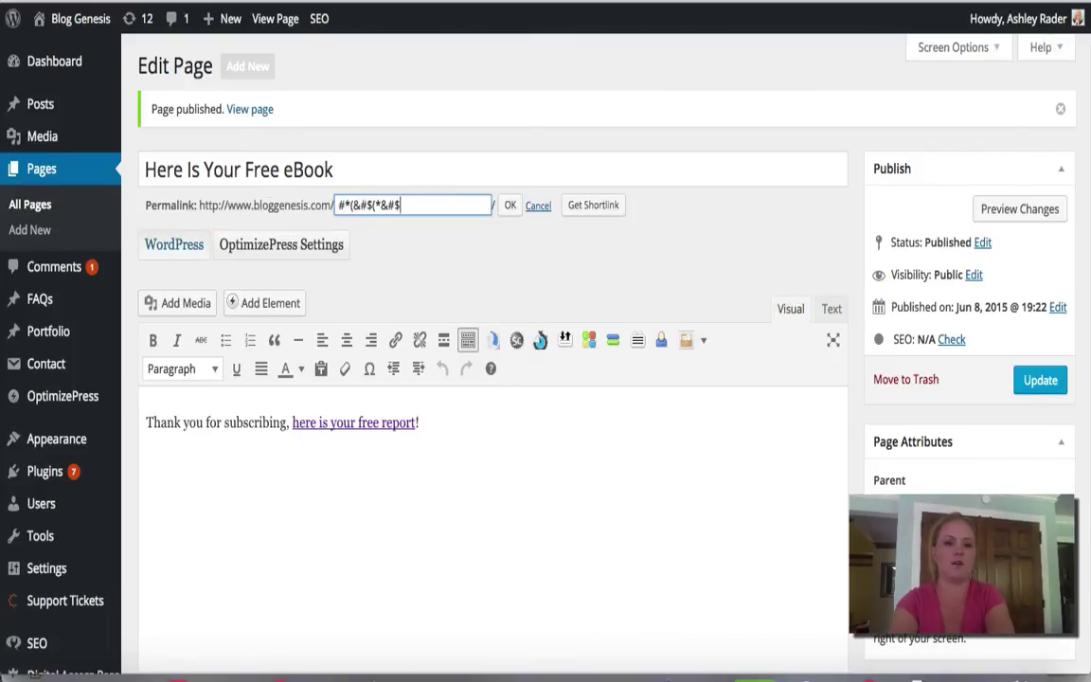
key(BackSpace)
key(BackSpace)
key(BackSpace)
key(BackSpace)
key(BackSpace)
key(BackSpace)
key(BackSpace)
key(BackSpace)
key(BackSpace)
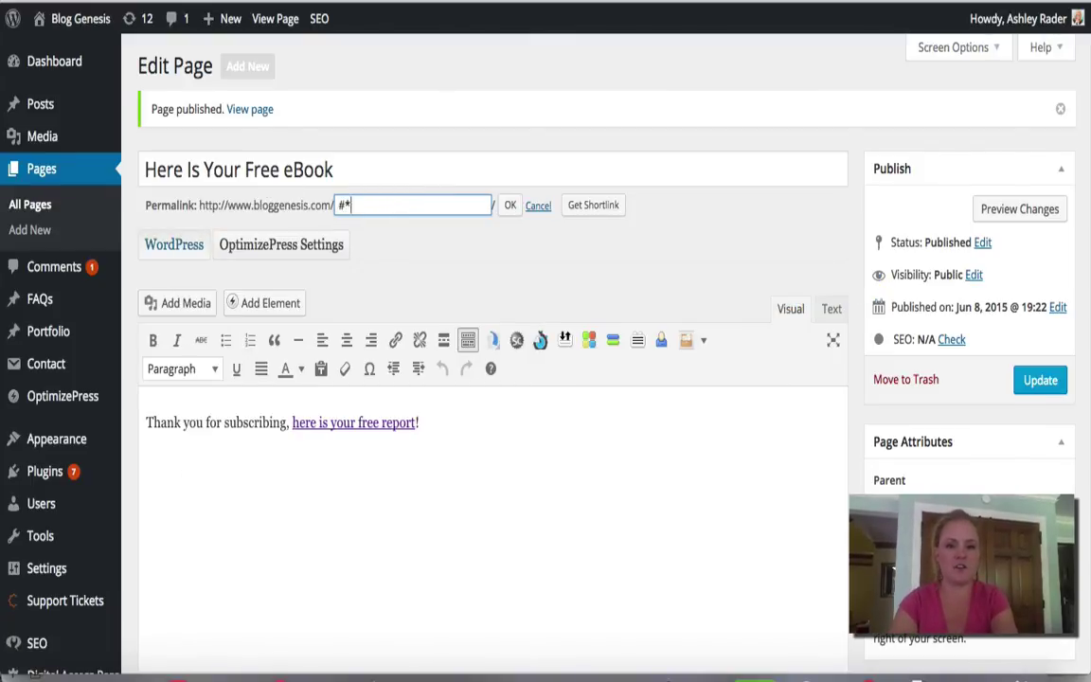
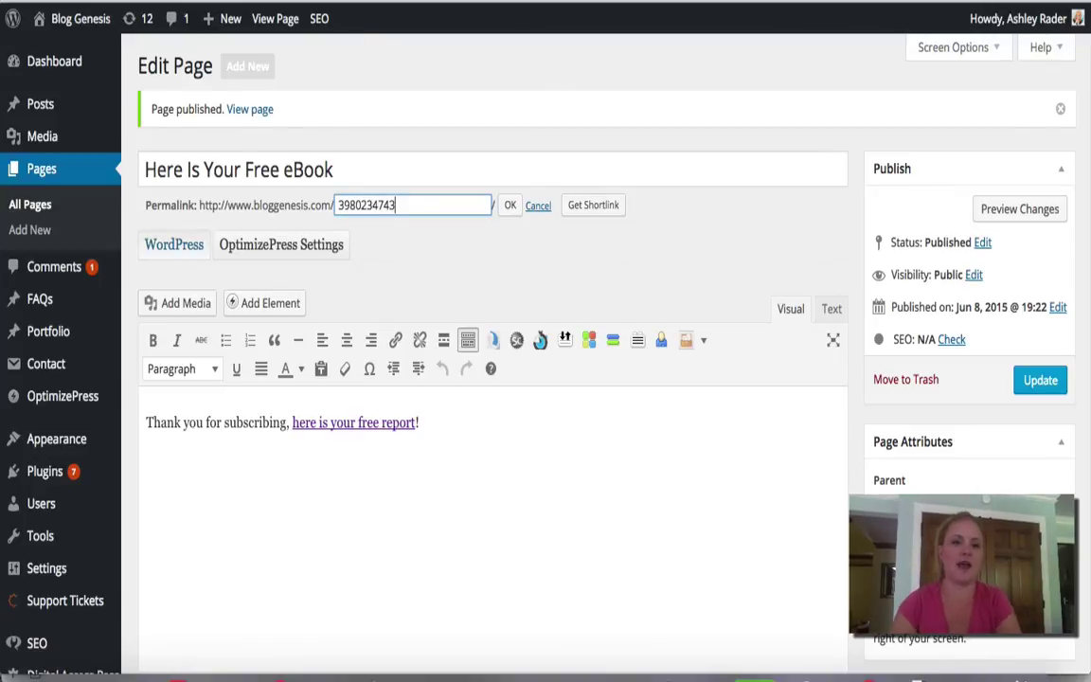
click(509, 205)
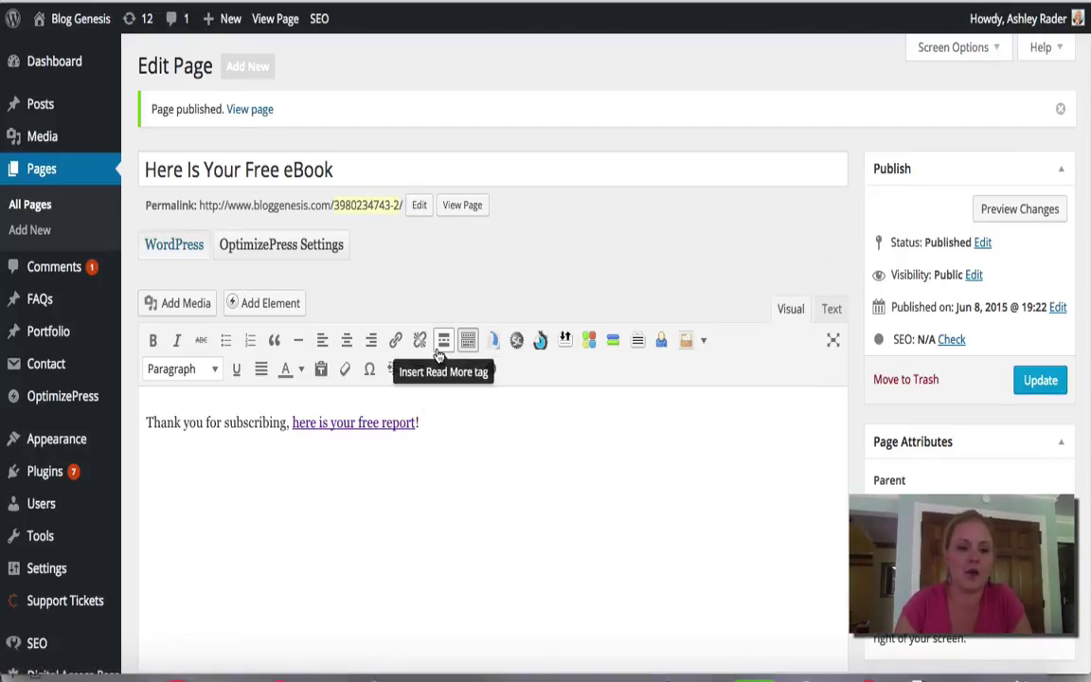
Step: In the Yoast SEO Advanced tab, set Meta Robots Index to noindex
scroll(438, 355, down, 8)
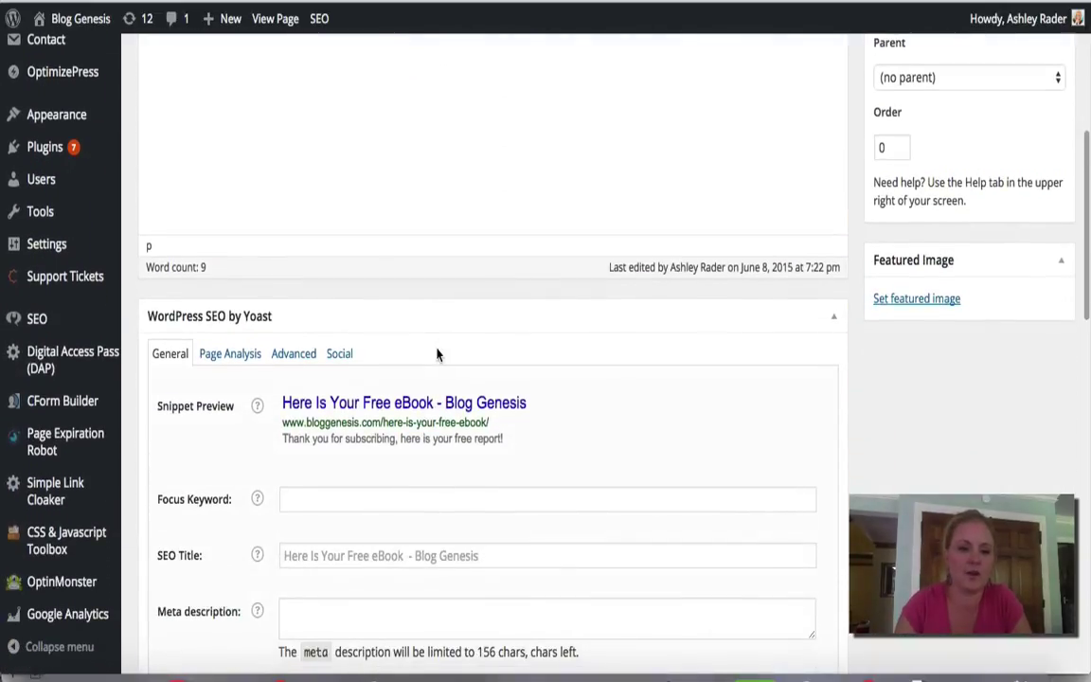
scroll(438, 355, down, 2)
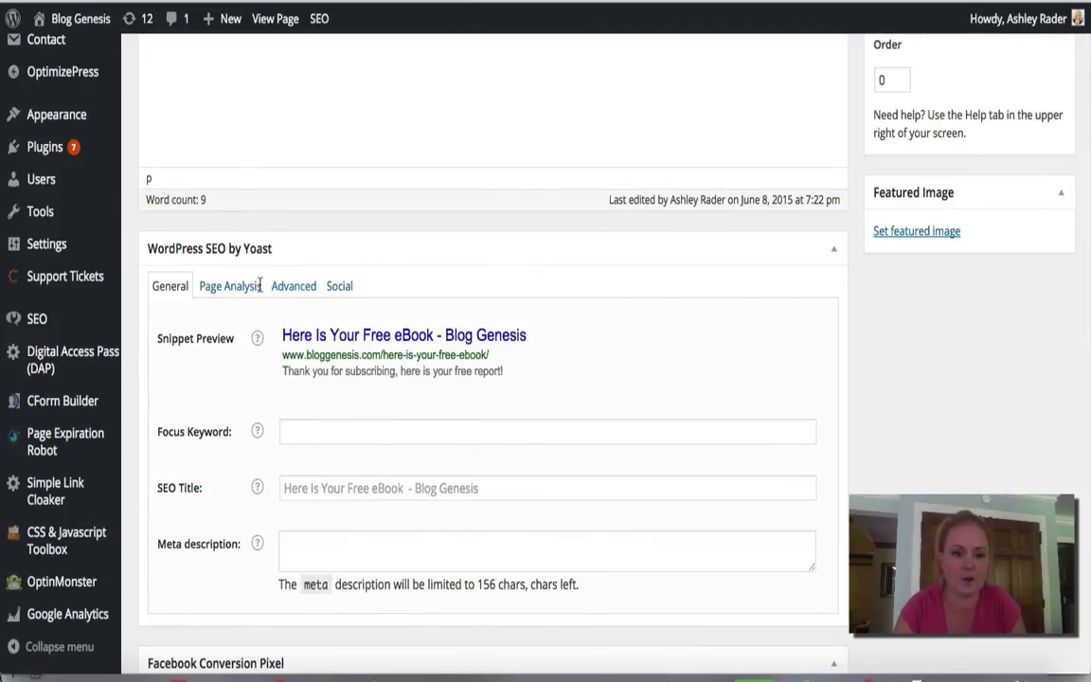
scroll(622, 199, up, 1)
scroll(624, 201, down, 2)
scroll(624, 200, down, 5)
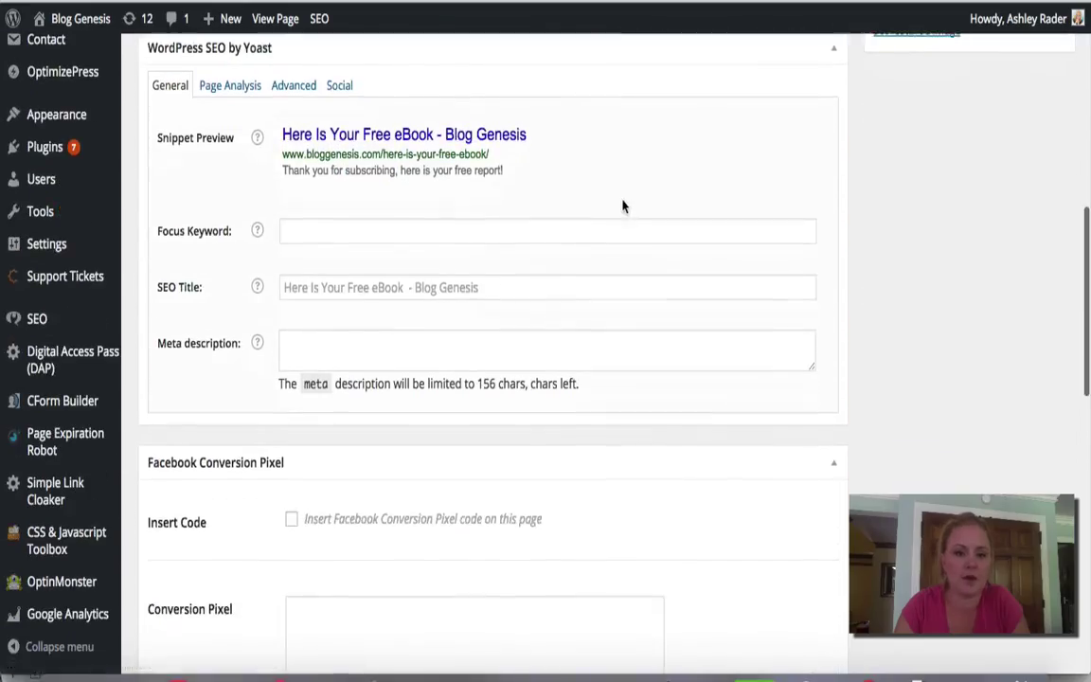
click(292, 89)
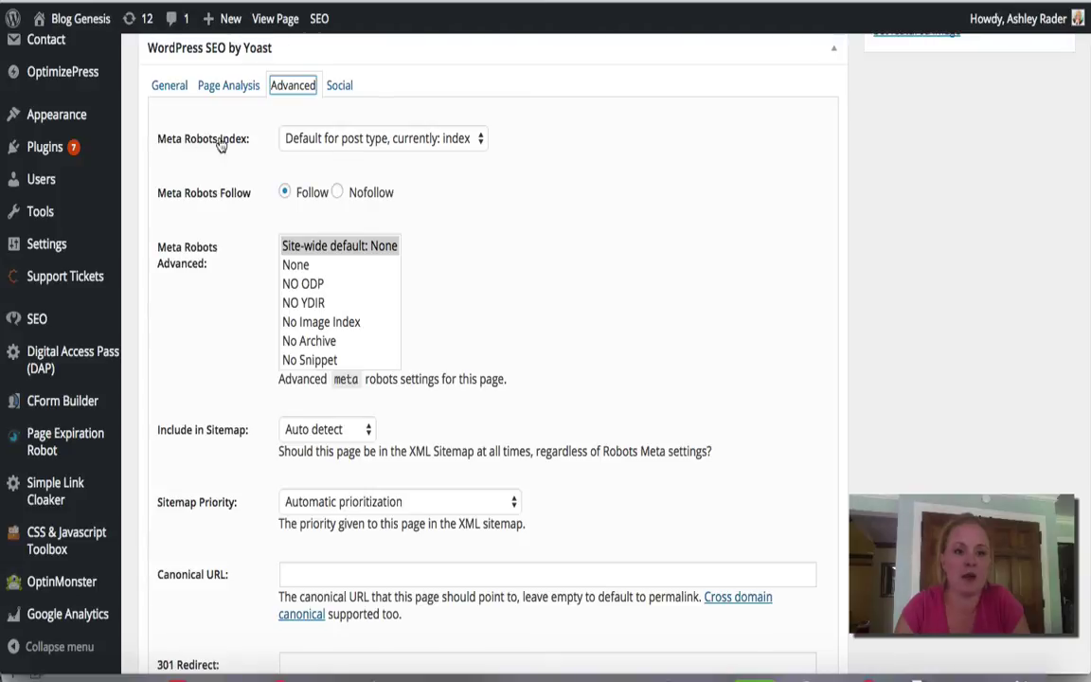
click(303, 139)
click(341, 175)
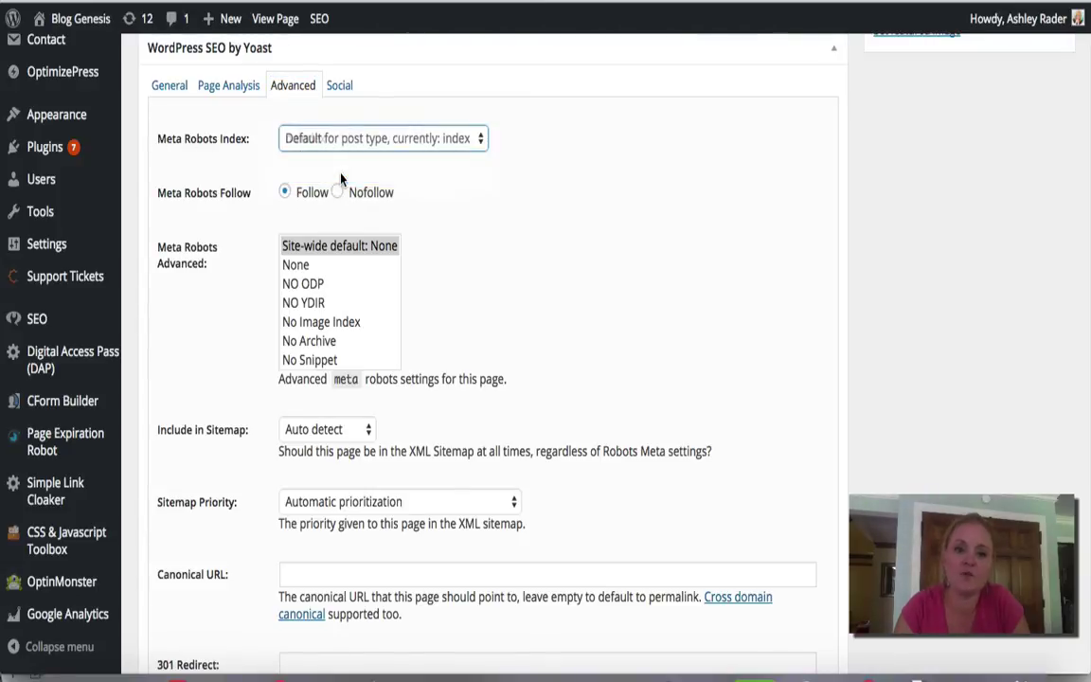
scroll(880, 304, up, 5)
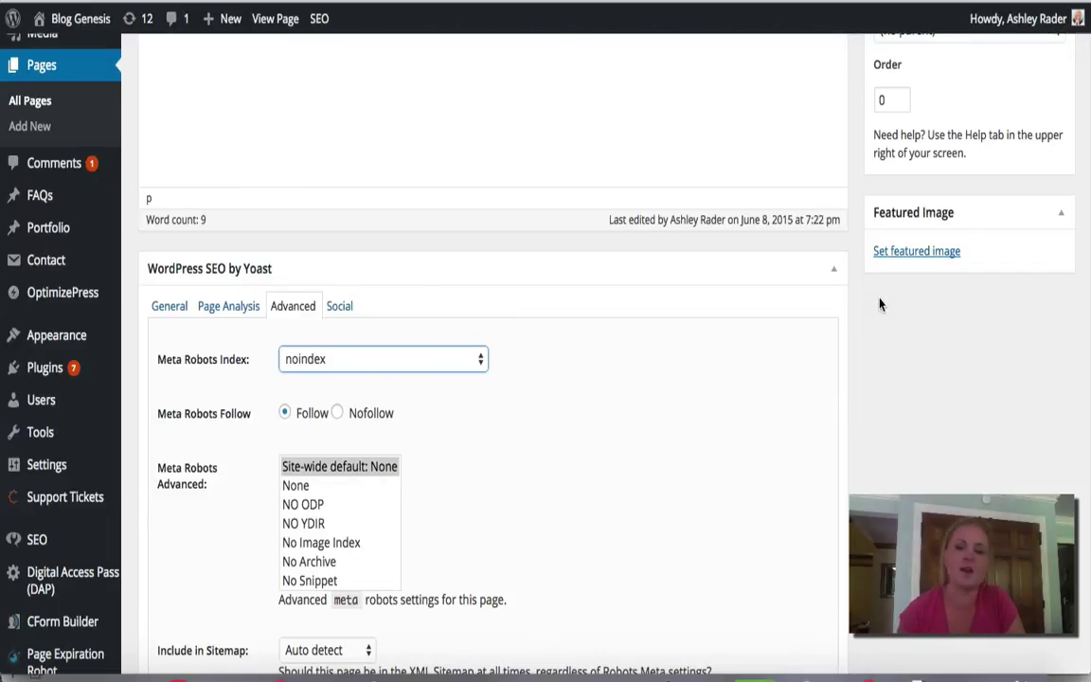
Step: Update the free eBook page with its noindex setting and open the Blog Genesis site in a new tab
scroll(1005, 195, up, 5)
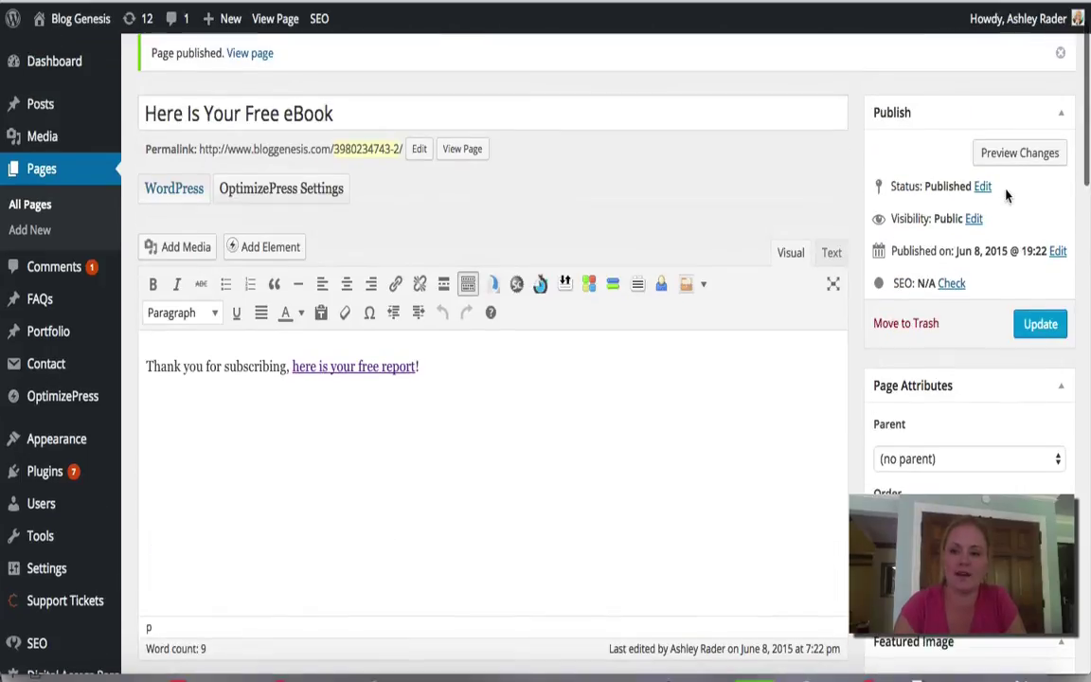
click(1040, 323)
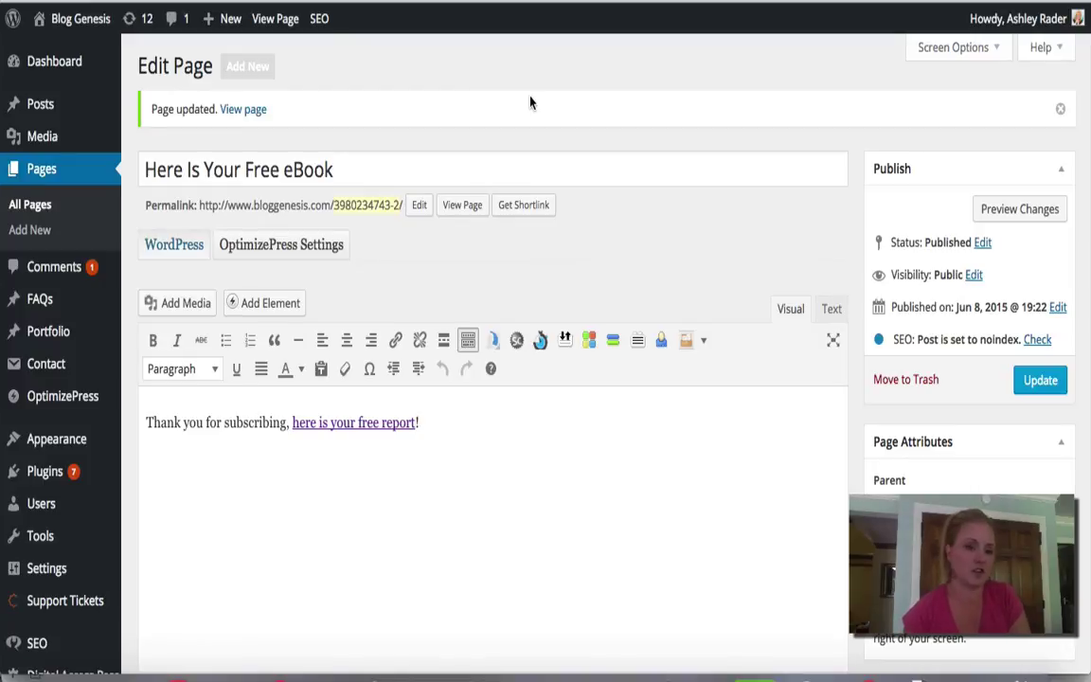
right_click(77, 22)
click(94, 34)
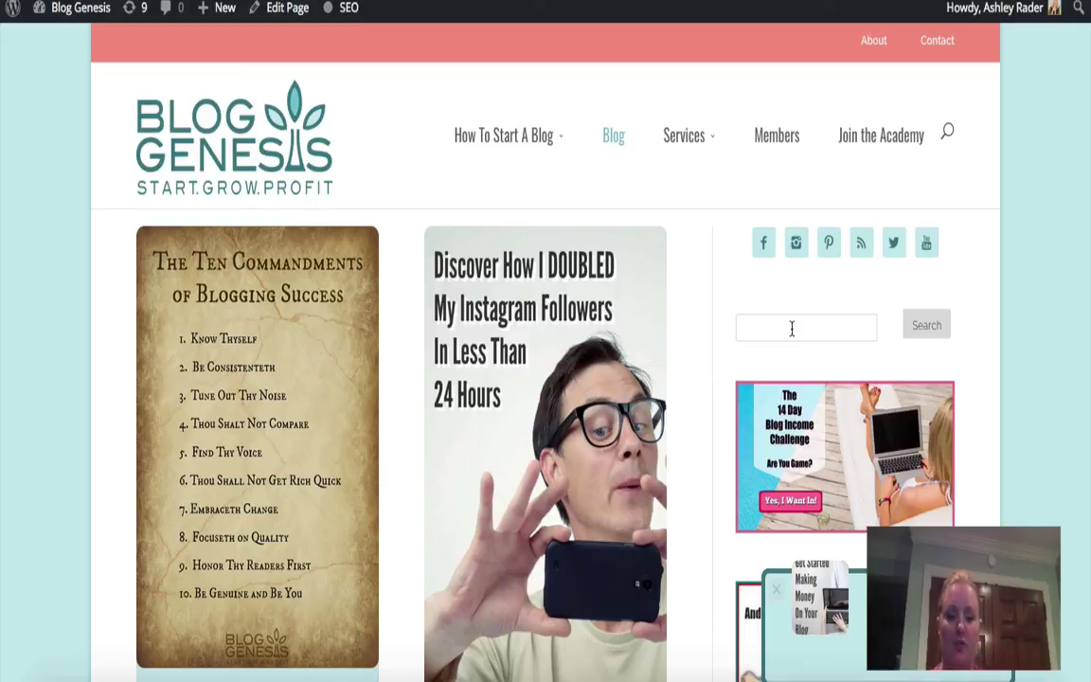
Step: Search the Blog Genesis site for 'here is your free report' and open the Here Is Your Free eBook result
click(791, 327)
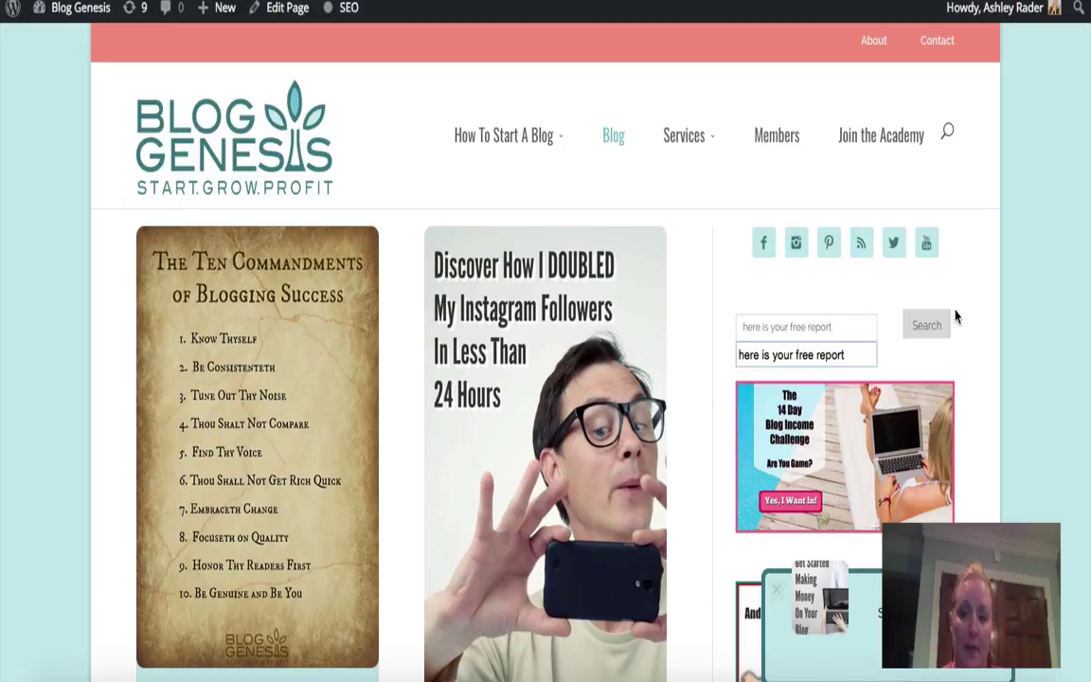
click(926, 329)
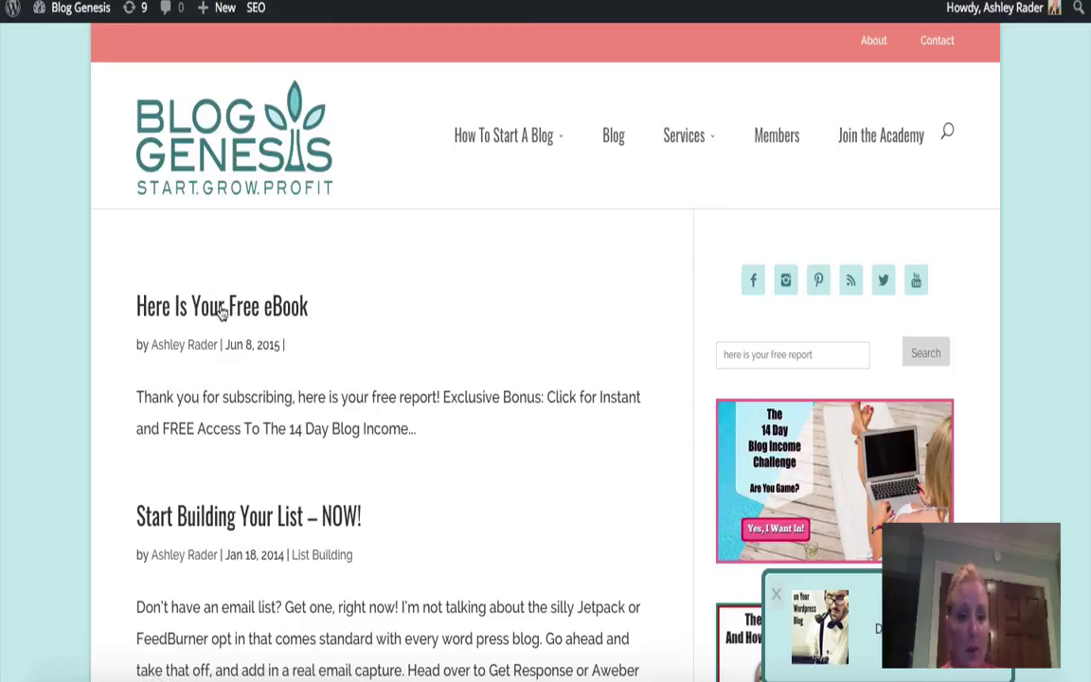
click(269, 316)
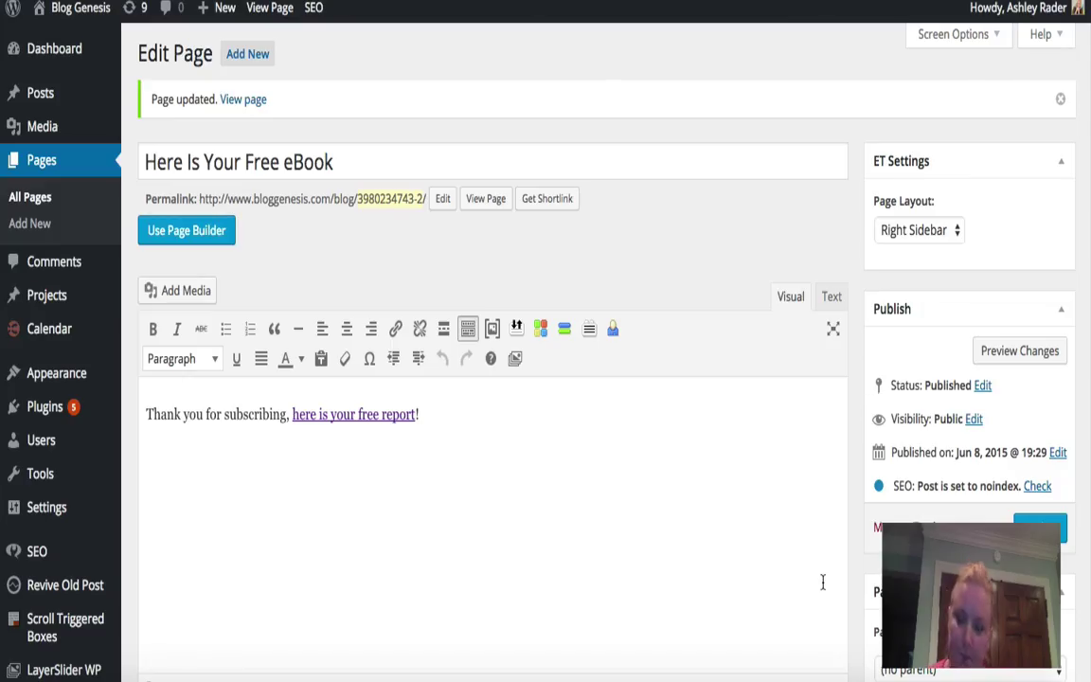
Step: Tick 'Hide this page from WordPress search' for the Here Is Your Free eBook page
scroll(822, 582, down, 10)
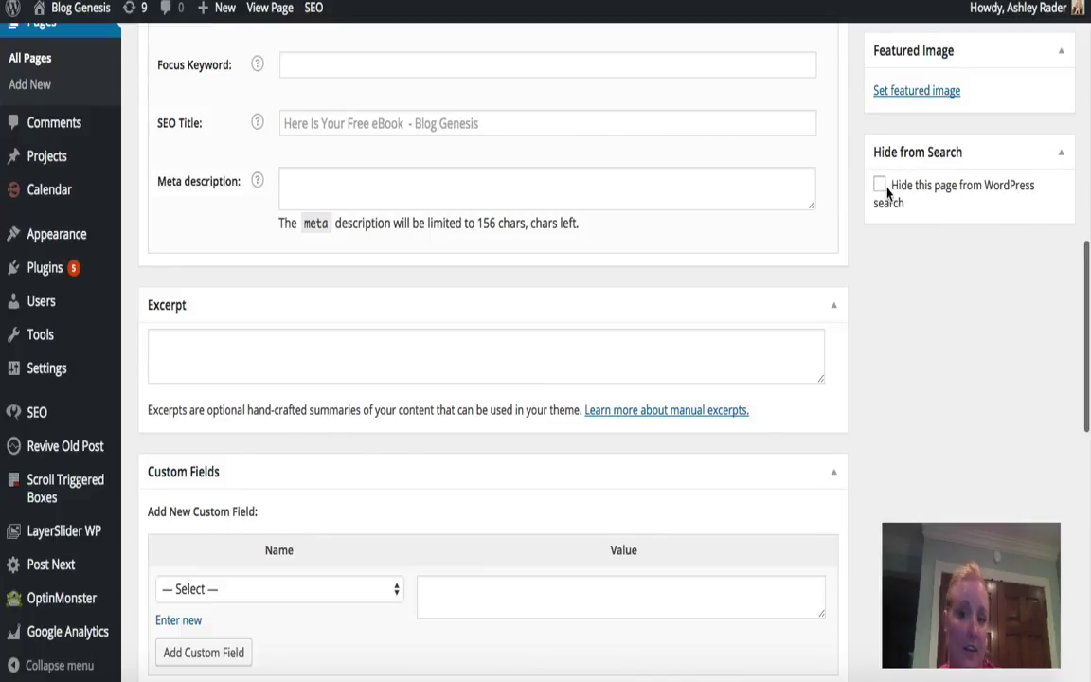
click(881, 186)
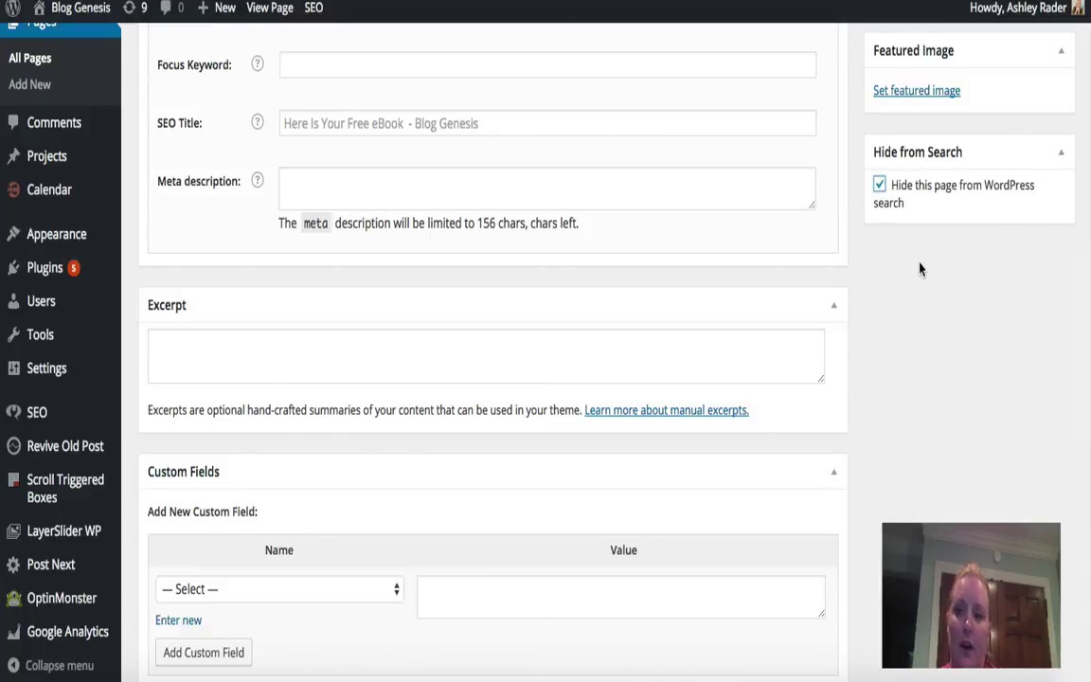
scroll(919, 269, up, 10)
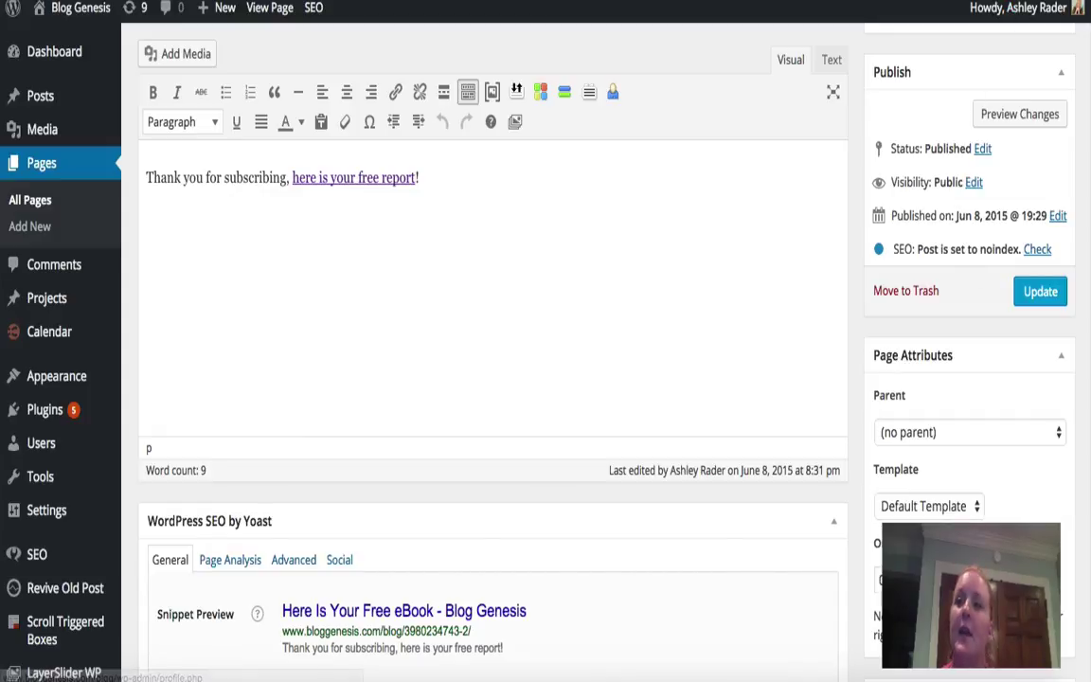
Step: Update the page and rerun the 'here is your free report' search to confirm the eBook no longer appears
click(1039, 290)
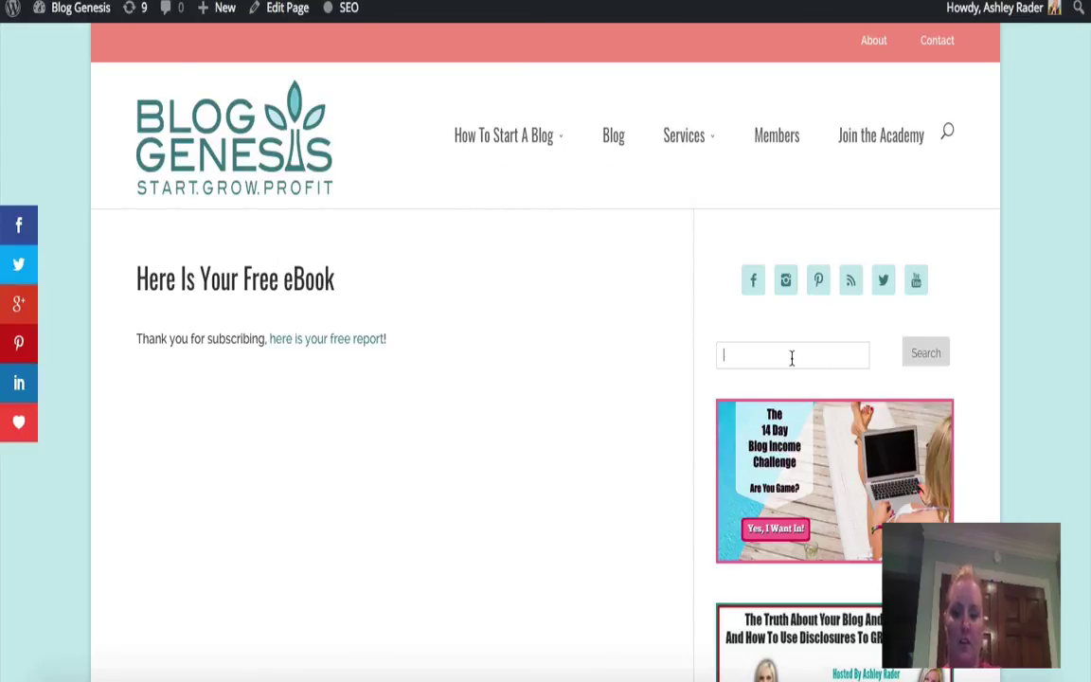
key(Down)
click(925, 352)
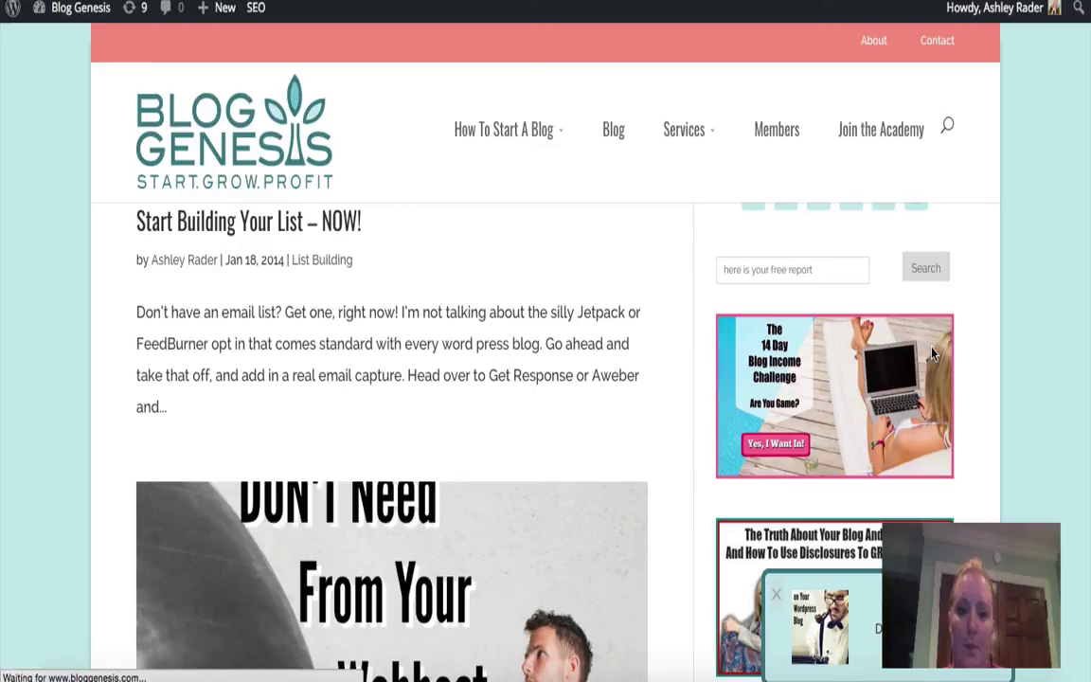
scroll(348, 581, down, 15)
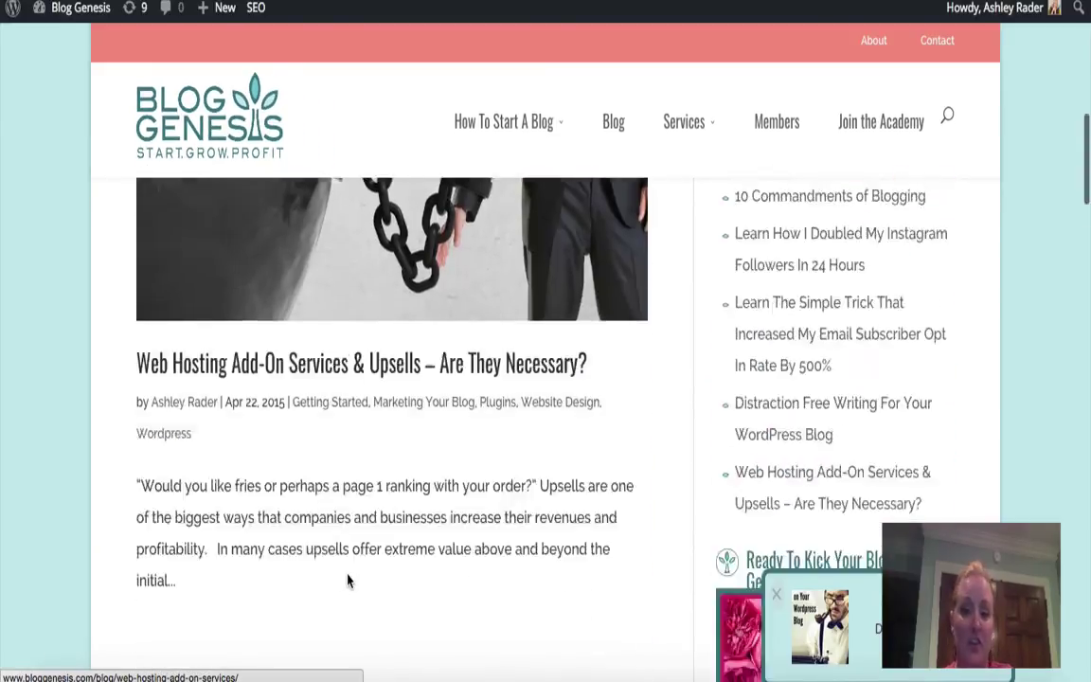
scroll(347, 579, up, 15)
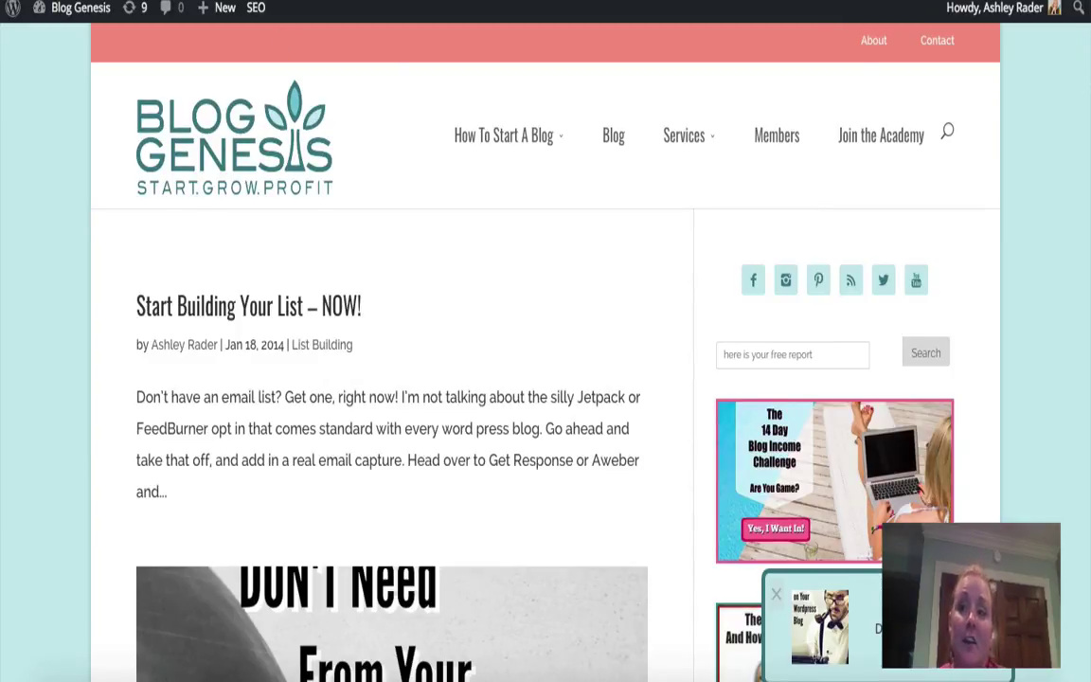
key(ctrl+Tab)
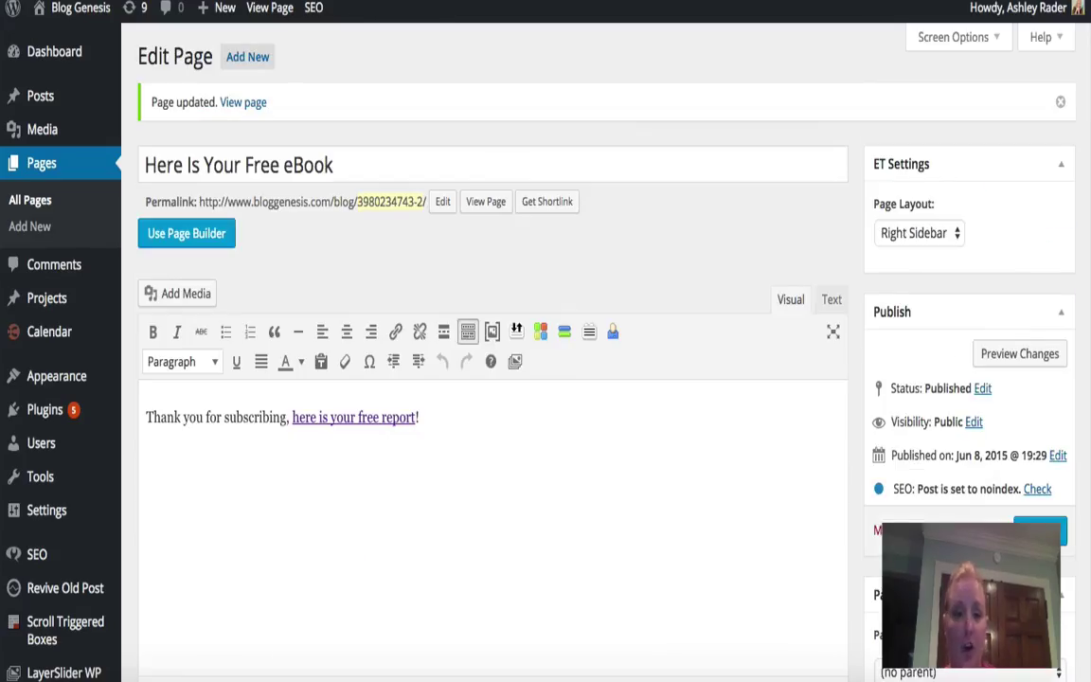